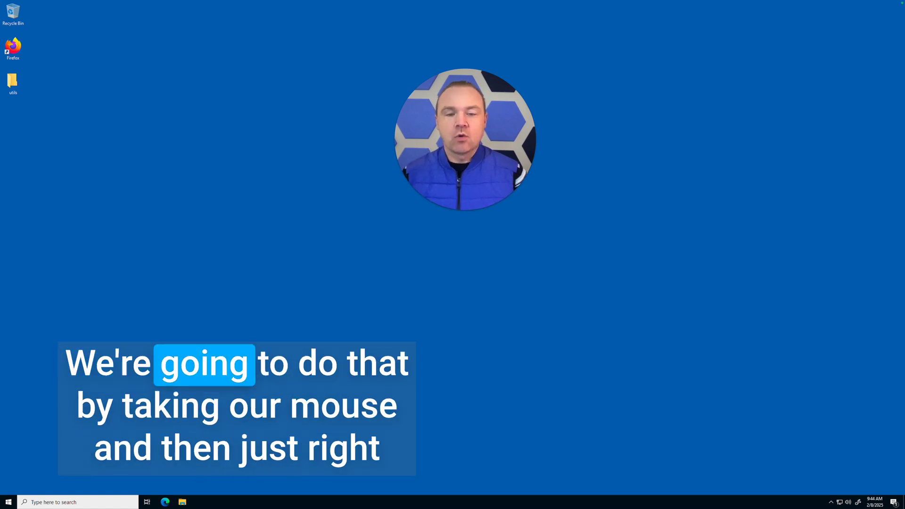
- Create a desktop shortcut to the ComputerHD (D:) drive and place it directly below the utils folder
right_click(197, 134)
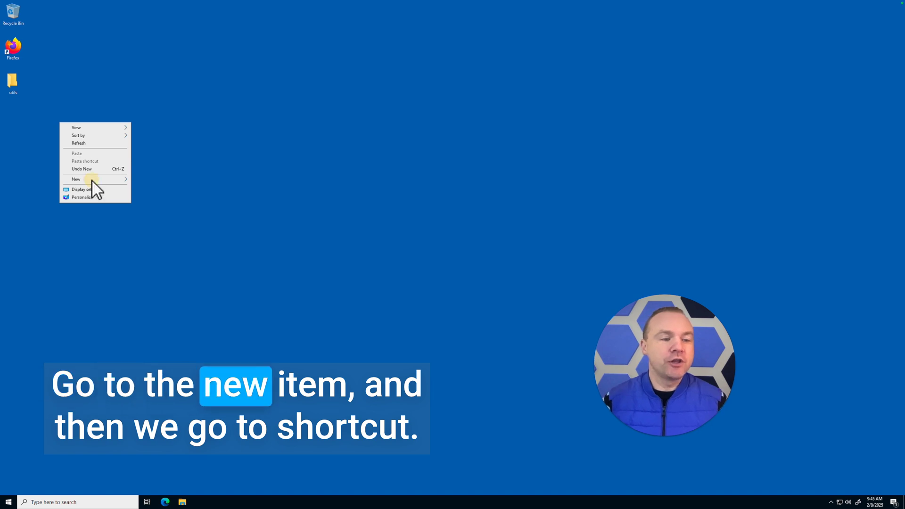
mouse_move(89, 180)
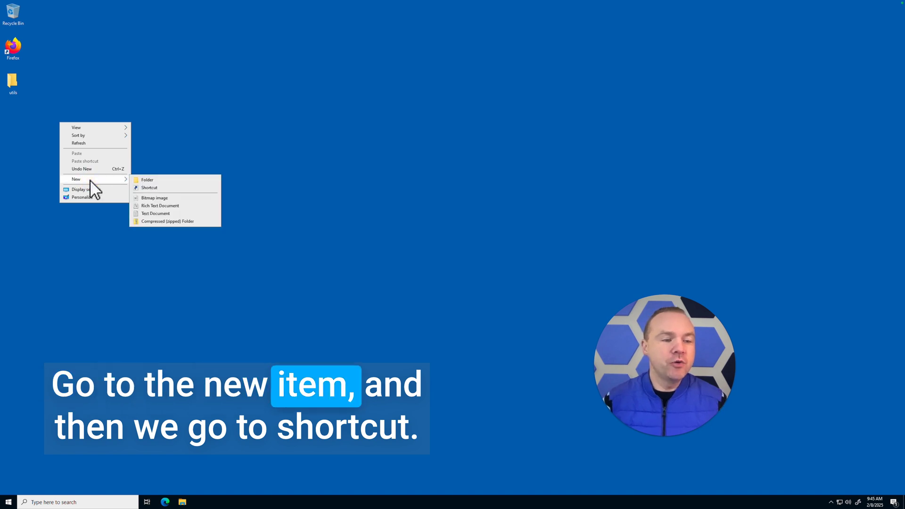
left_click(159, 188)
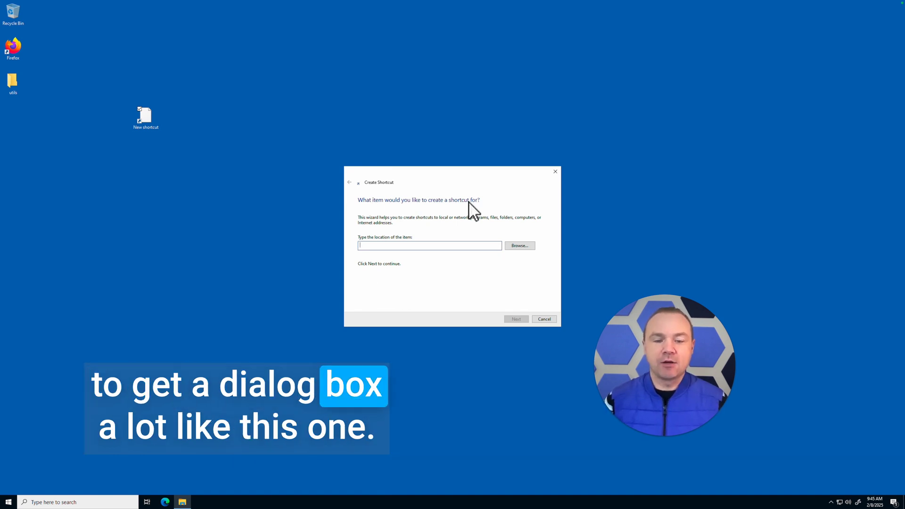
left_click(520, 247)
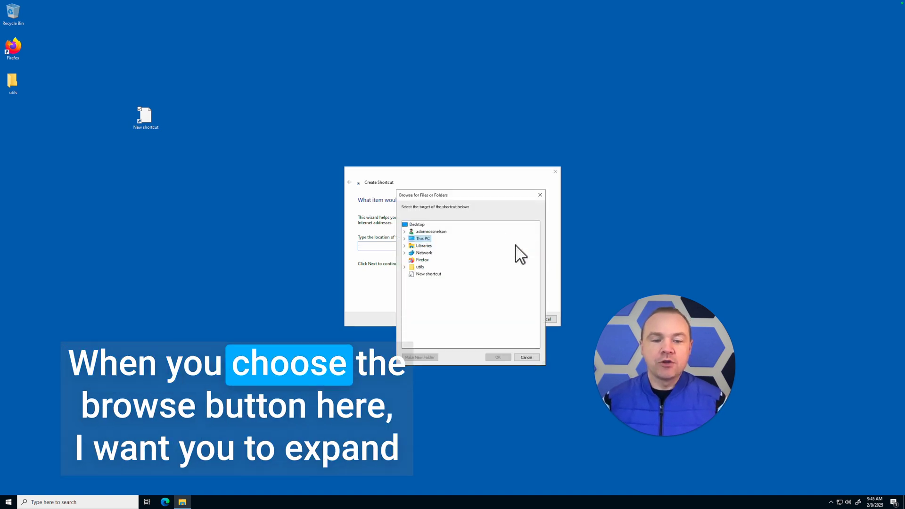
left_click(405, 239)
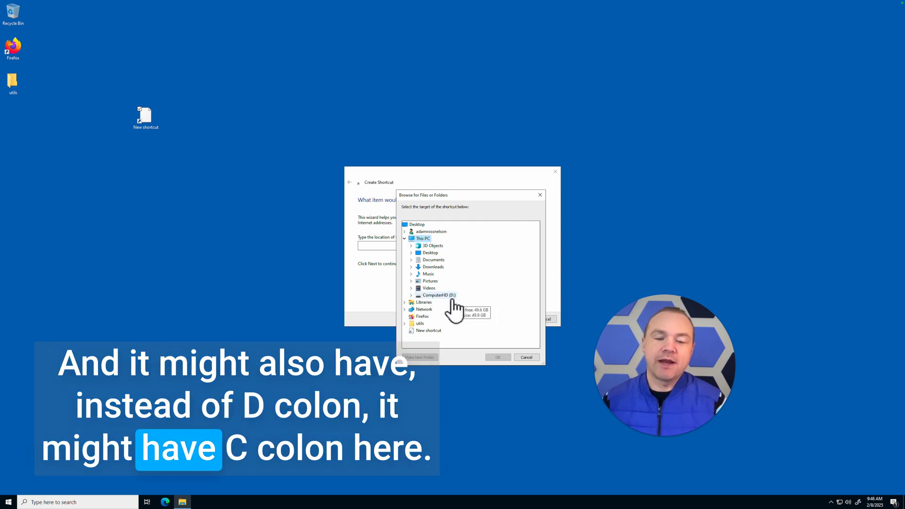
left_click(432, 296)
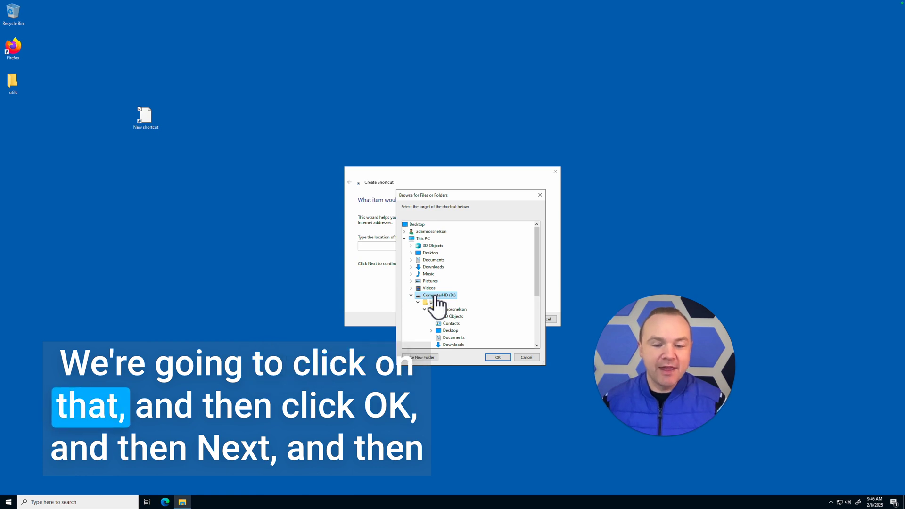
left_click(499, 357)
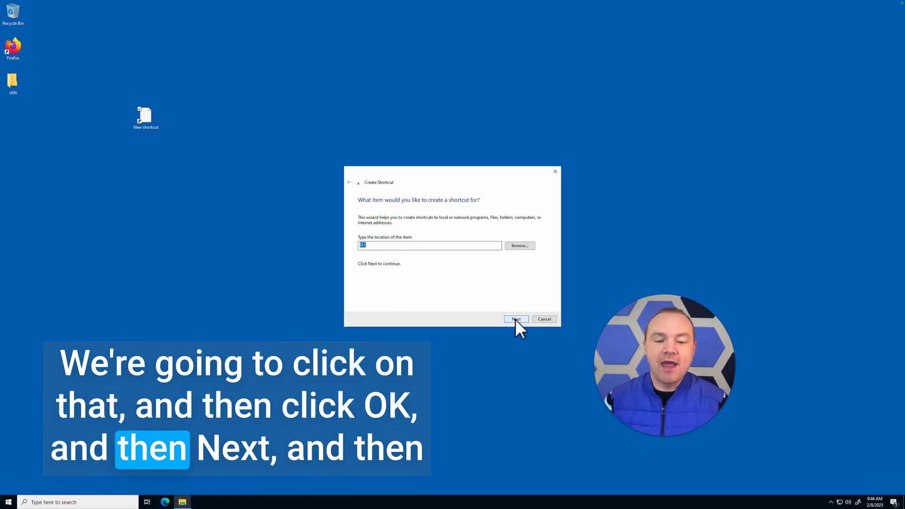
left_click(516, 319)
left_click(516, 319)
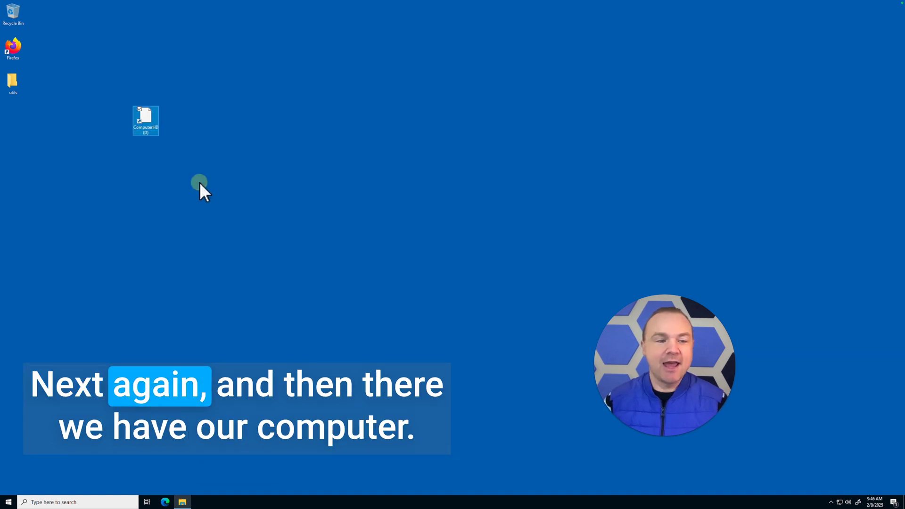
left_click_drag(143, 129, 19, 123)
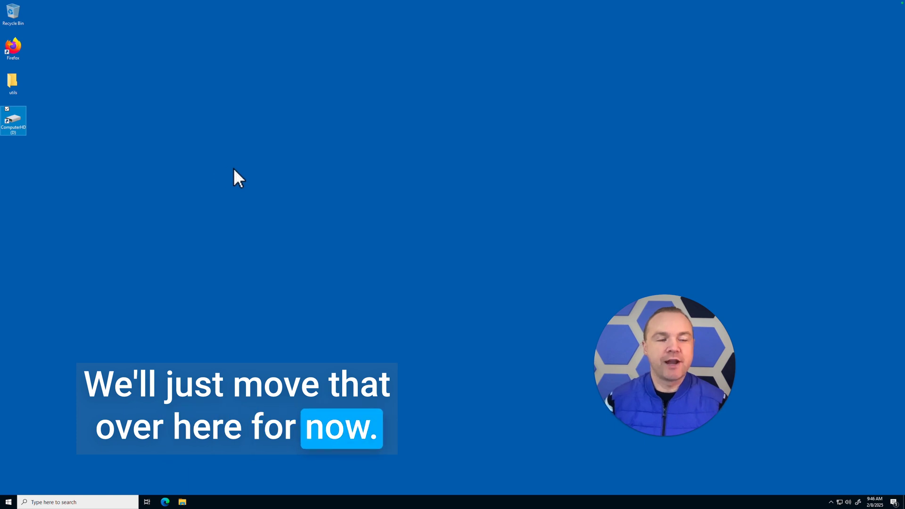
- Create a desktop shortcut to the user's Documents folder and place it directly below the ComputerHD (D) shortcut
right_click(230, 129)
mouse_move(209, 187)
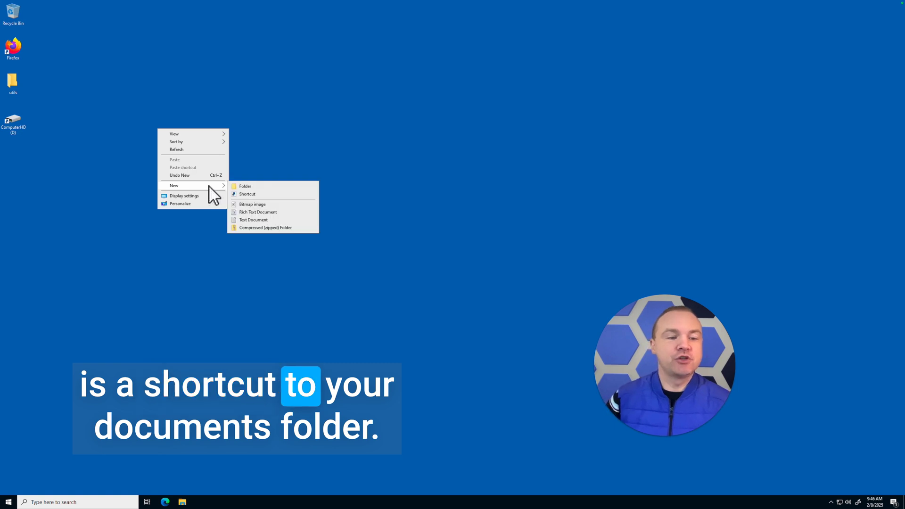
left_click(258, 194)
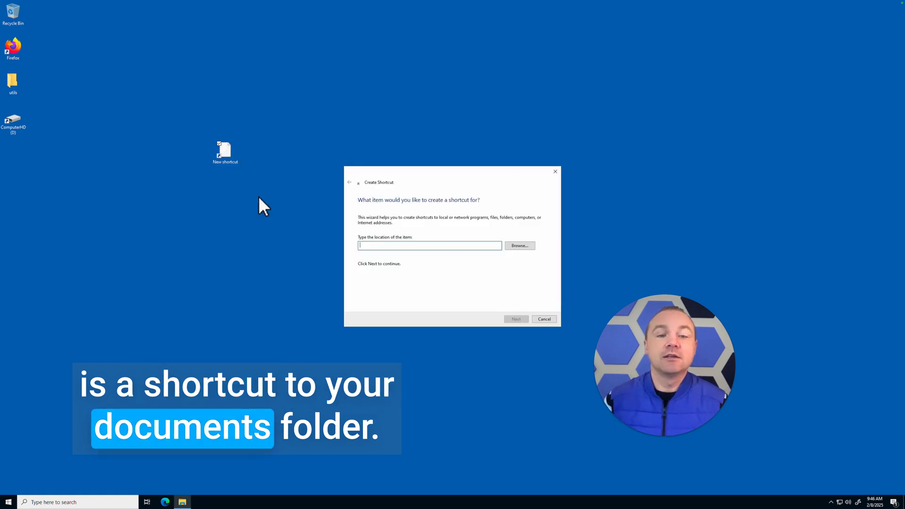
left_click(517, 246)
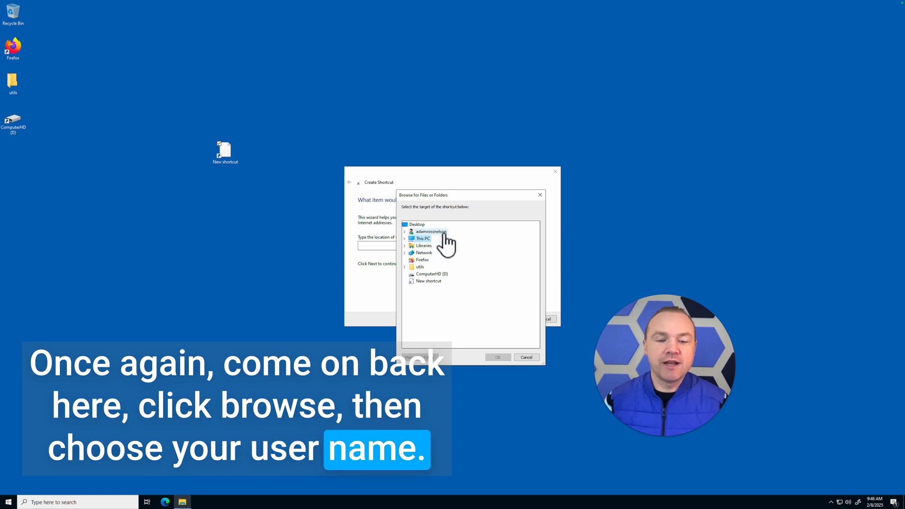
left_click(405, 232)
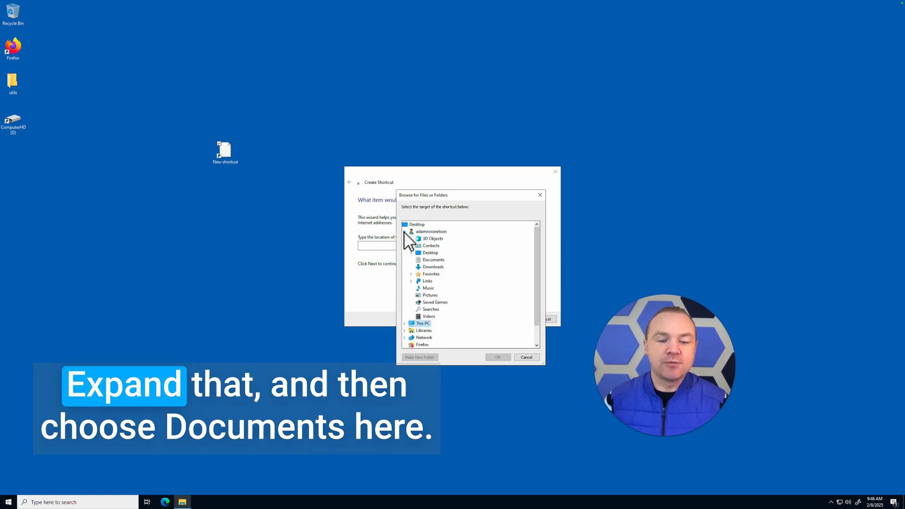
left_click(434, 261)
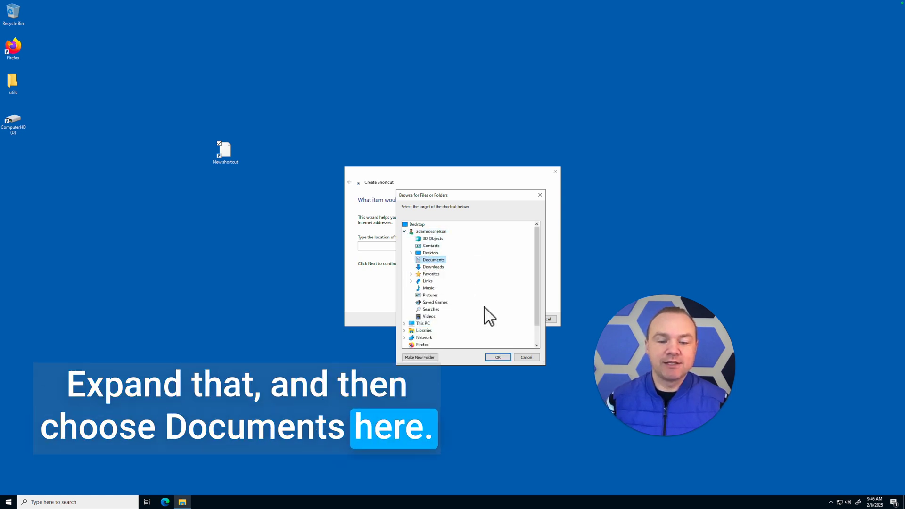
left_click(493, 357)
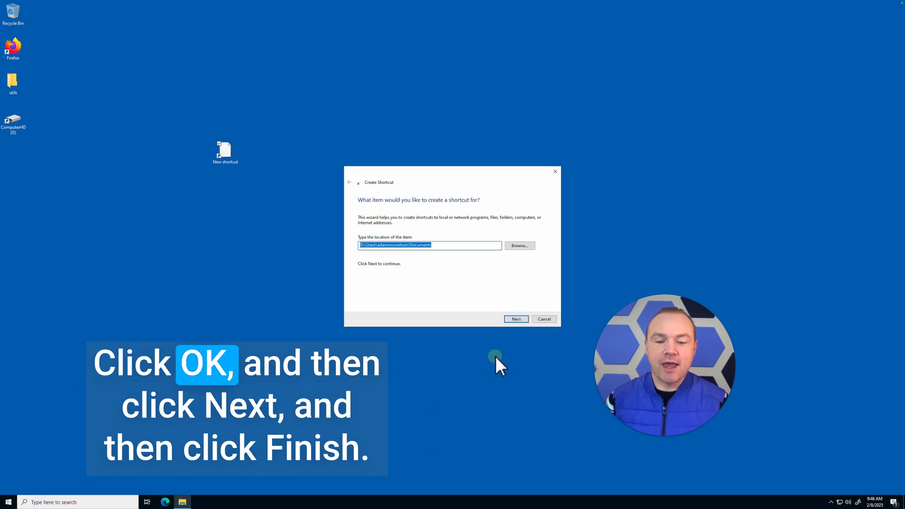
left_click(517, 319)
left_click(515, 319)
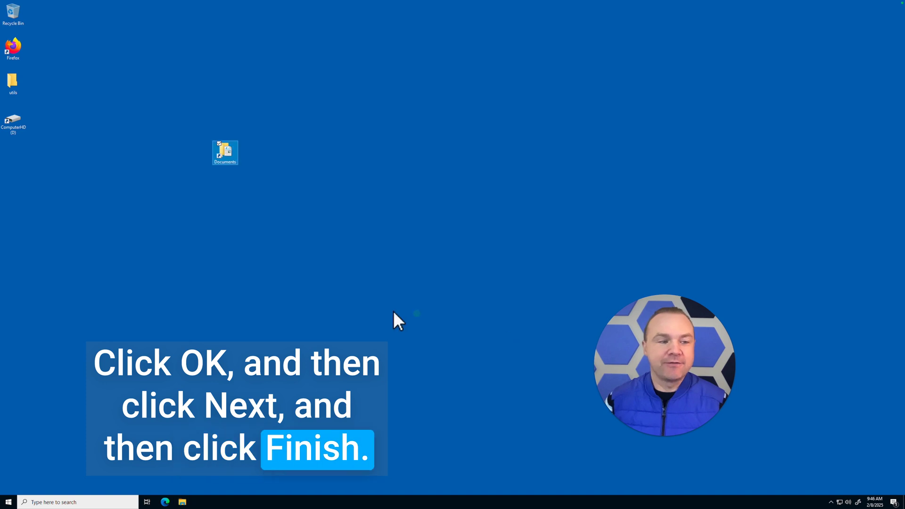
left_click_drag(222, 156, 15, 158)
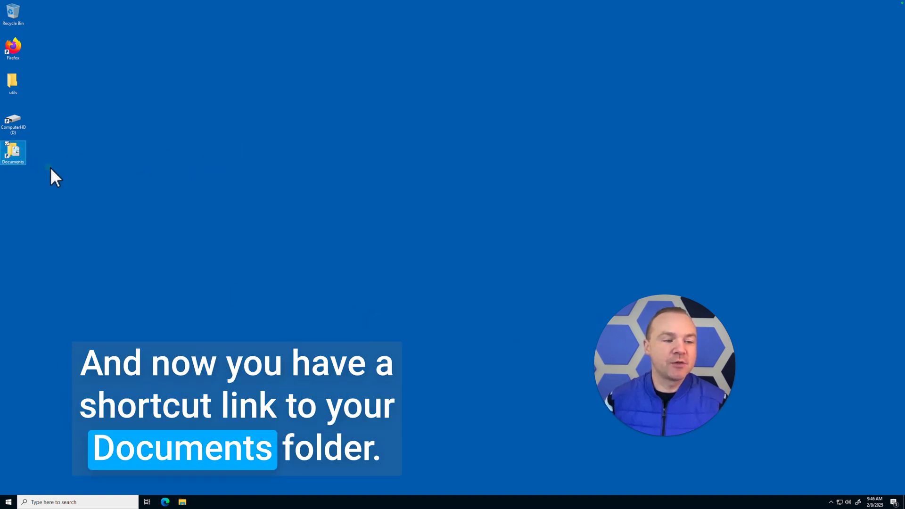
- Create a desktop shortcut to the user's home folder and place it directly below the Documents shortcut
right_click(262, 152)
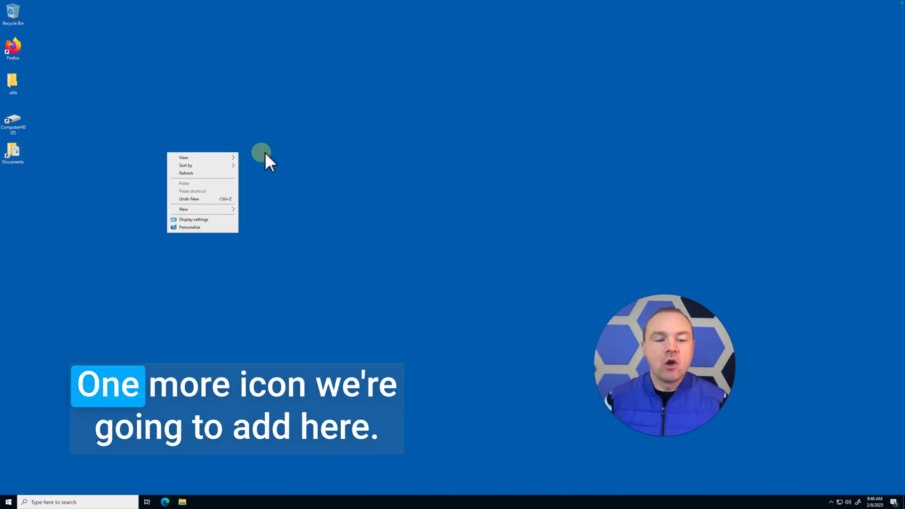
mouse_move(208, 209)
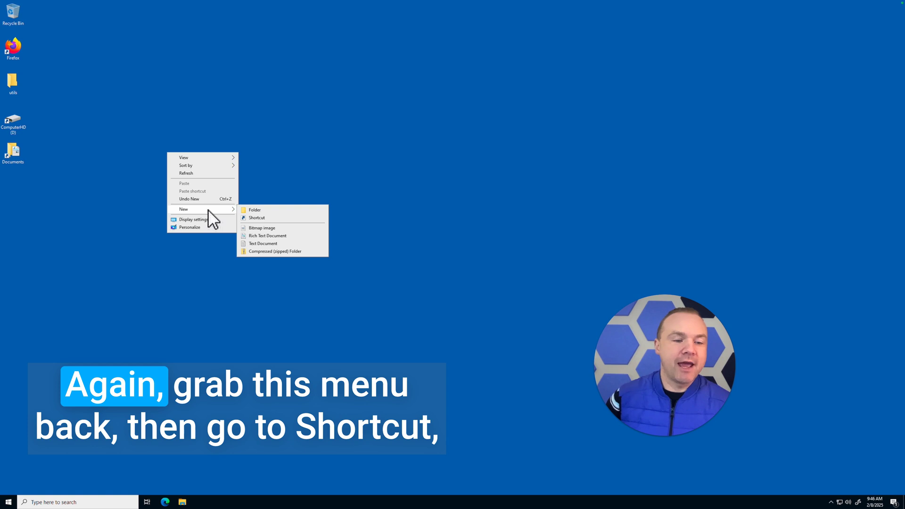
left_click(268, 218)
left_click(518, 245)
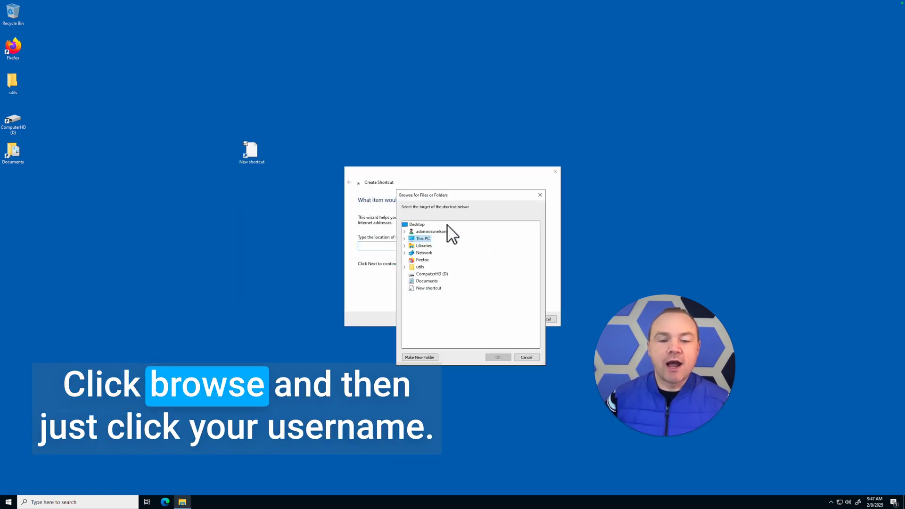
double_click(430, 232)
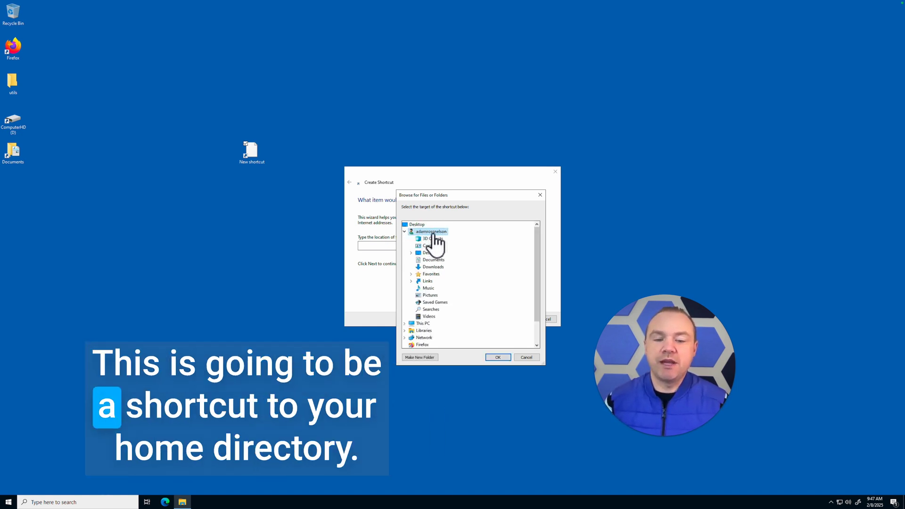
left_click(498, 358)
left_click(515, 319)
left_click(516, 317)
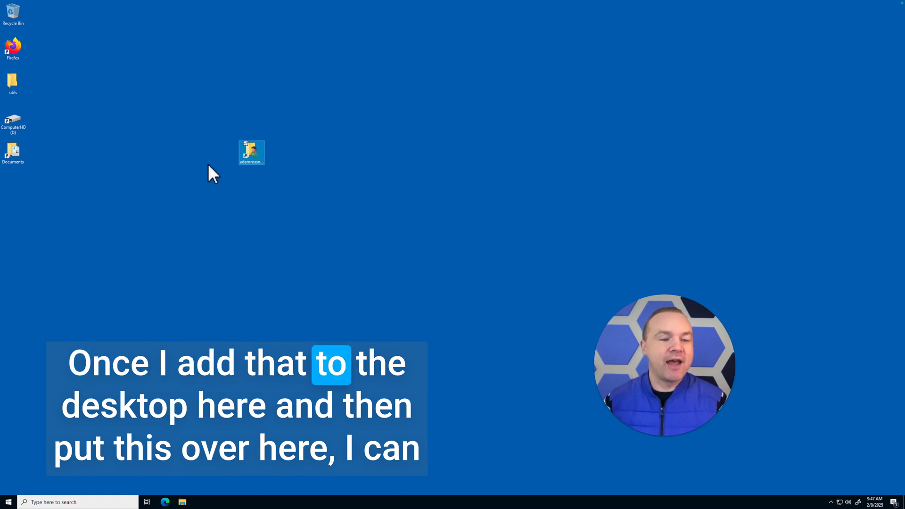
left_click_drag(251, 155, 11, 186)
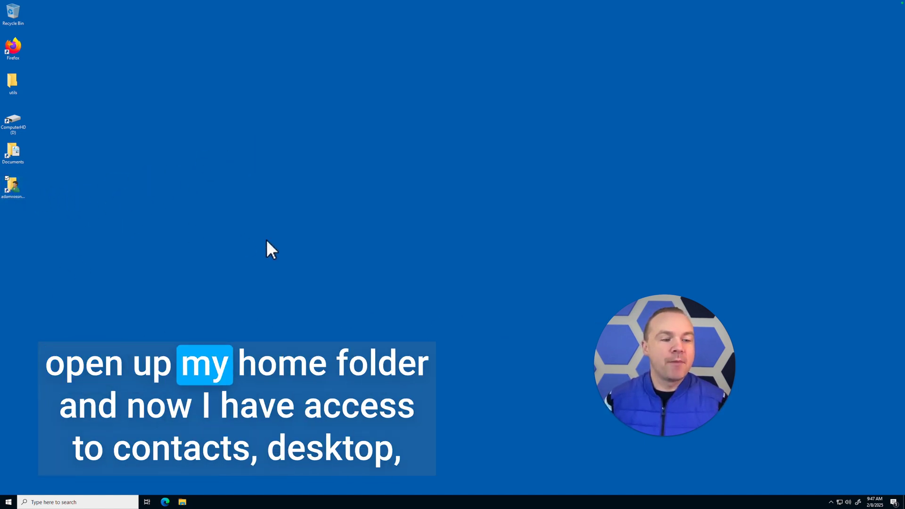
- Open the home folder through its desktop shortcut to view its contents, and close the window
key("Return")
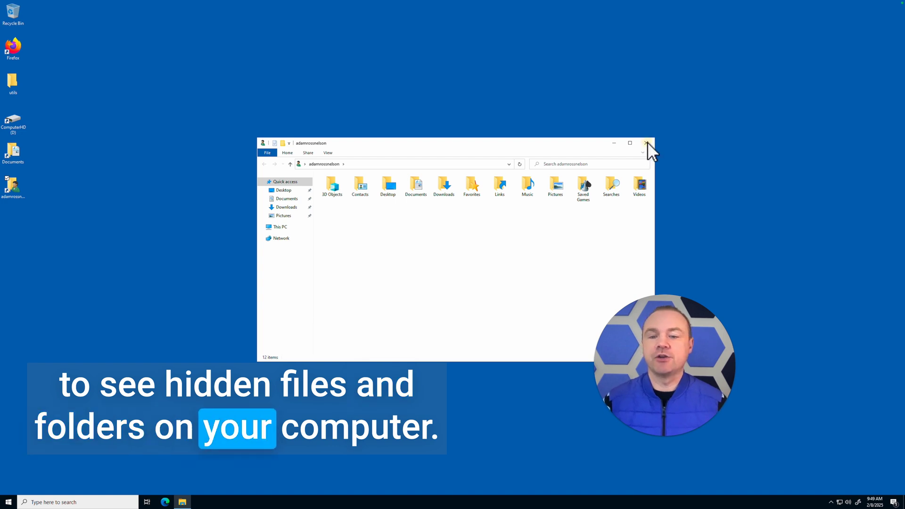
left_click(647, 142)
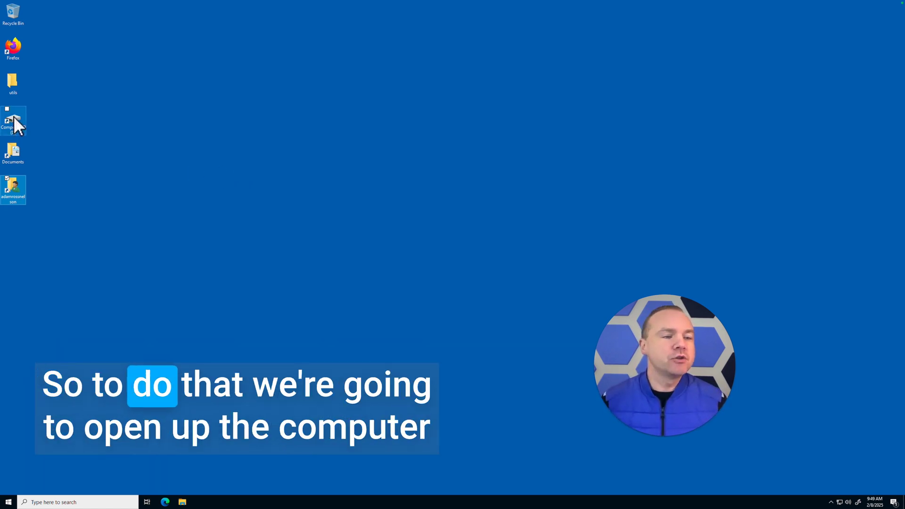
- Open the ComputerHD (D) drive from the desktop and set Folder Options to show hidden files, folders, and drives
left_click(13, 117)
double_click(15, 118)
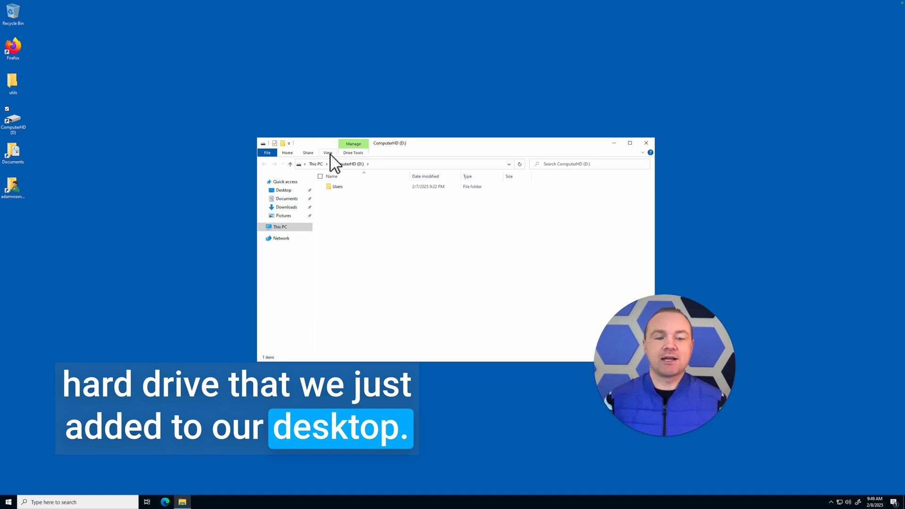
left_click(329, 154)
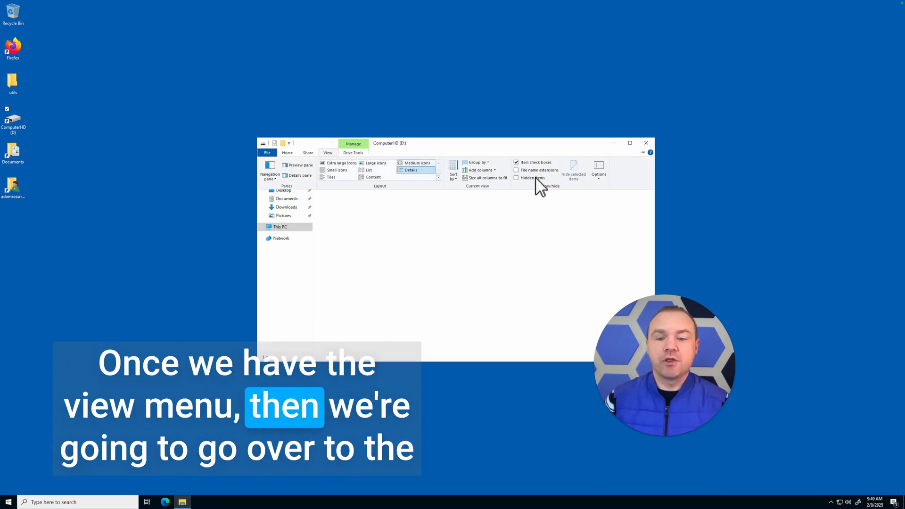
left_click(600, 171)
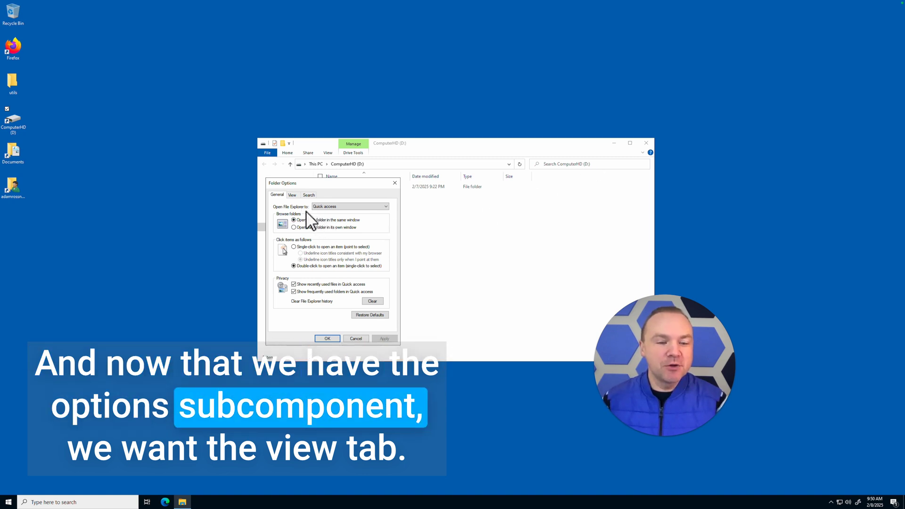
left_click(292, 195)
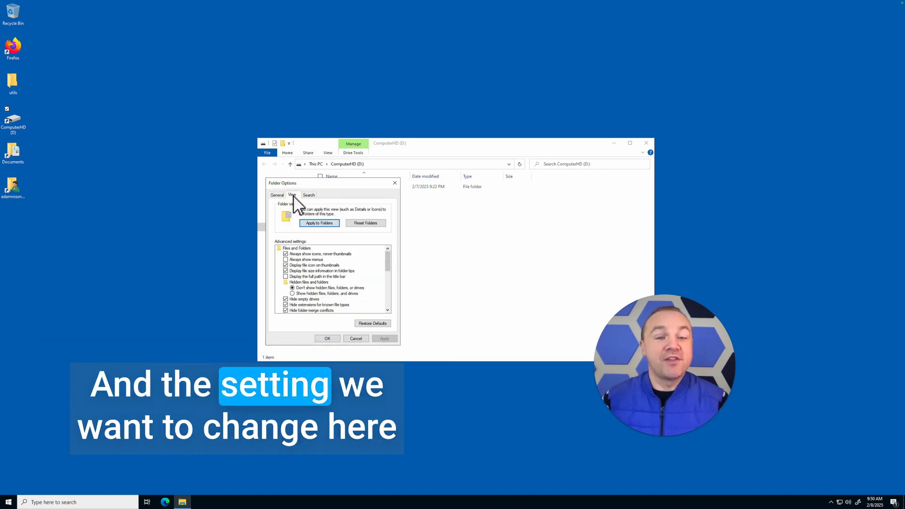
left_click(292, 294)
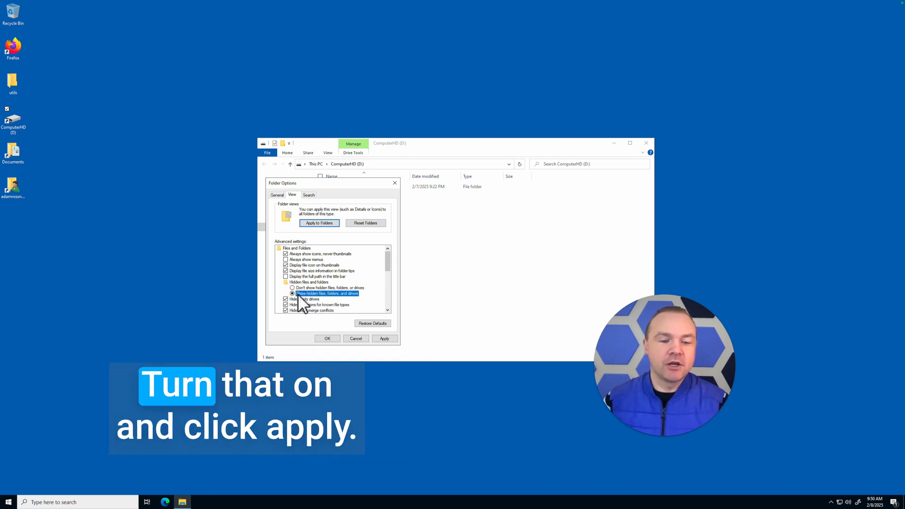
left_click(383, 338)
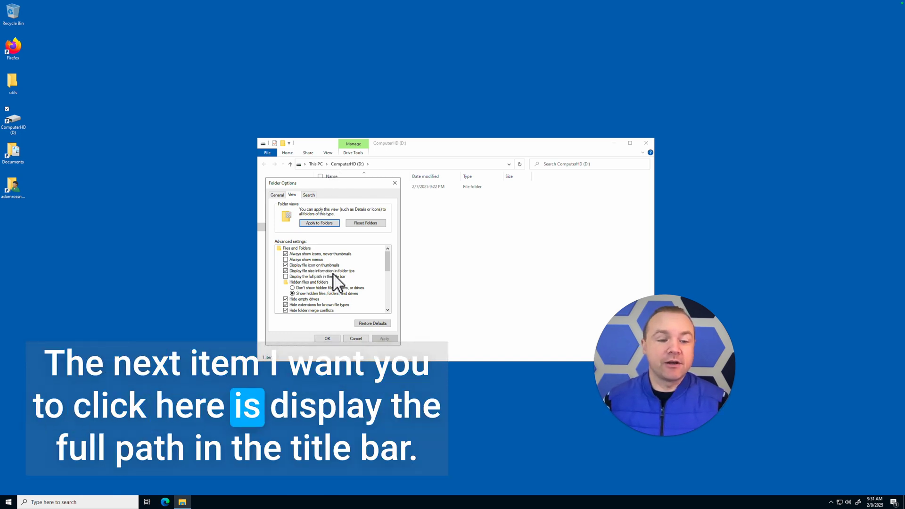
- Turn on displaying the full path in the title bar and apply the current view to all folders of this type
left_click(285, 277)
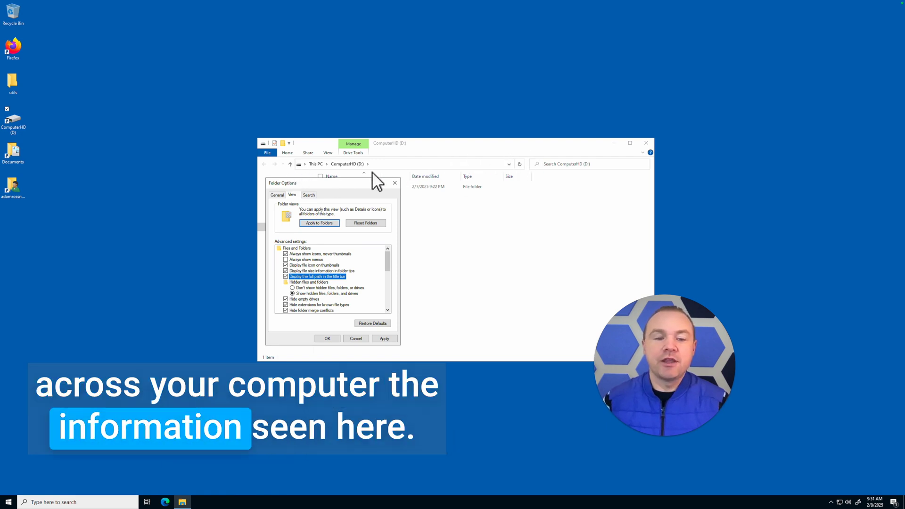
left_click(382, 339)
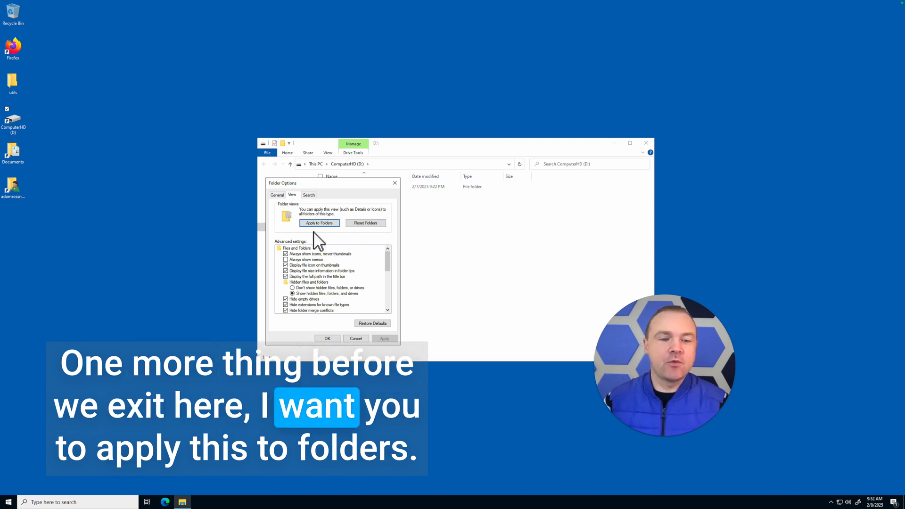
left_click(323, 224)
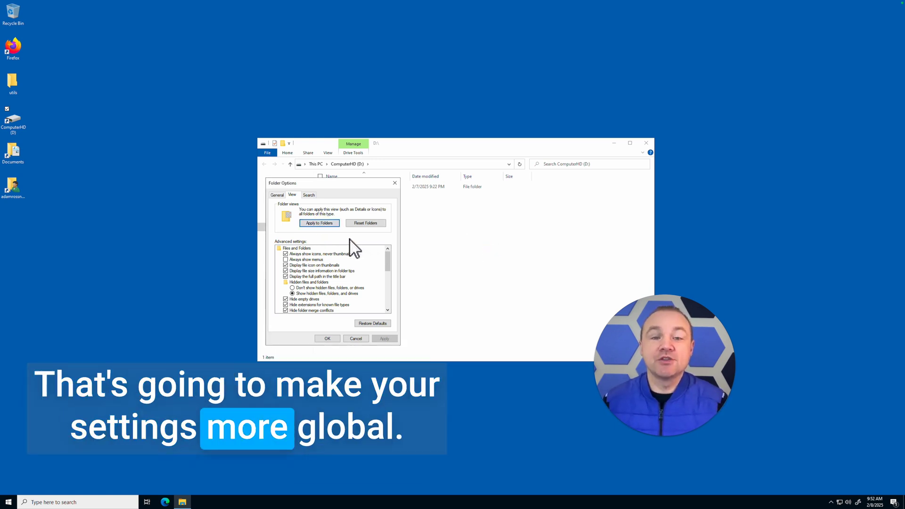
left_click(329, 339)
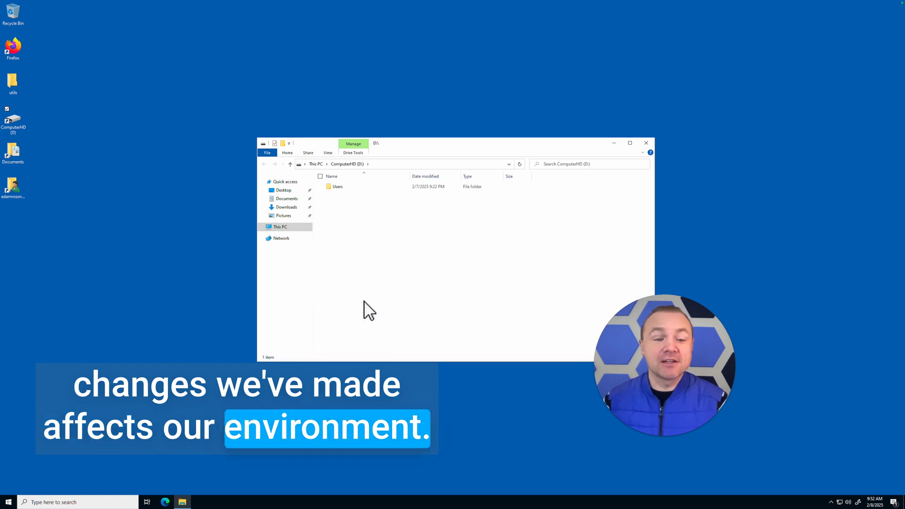
- Reopen the ComputerHD (D:) drive in a fresh window and navigate through Users and the home folder to the Desktop folder
left_click(647, 143)
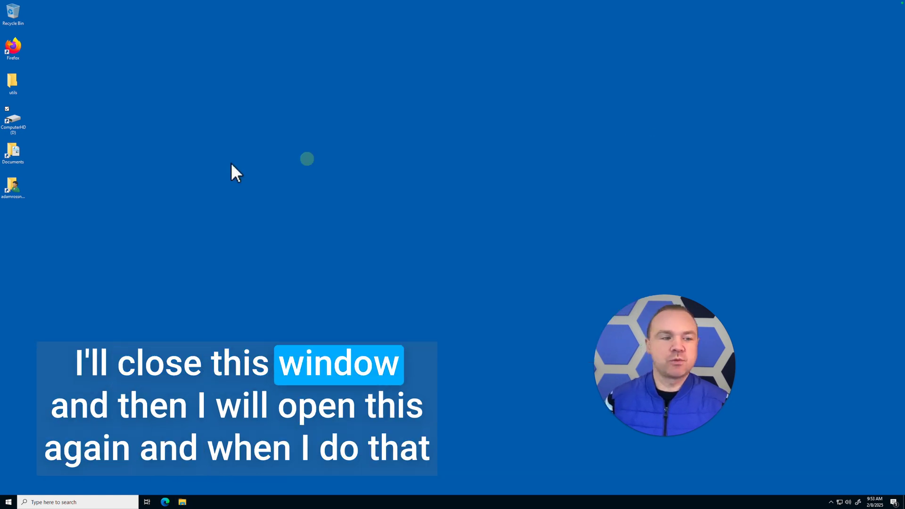
double_click(13, 118)
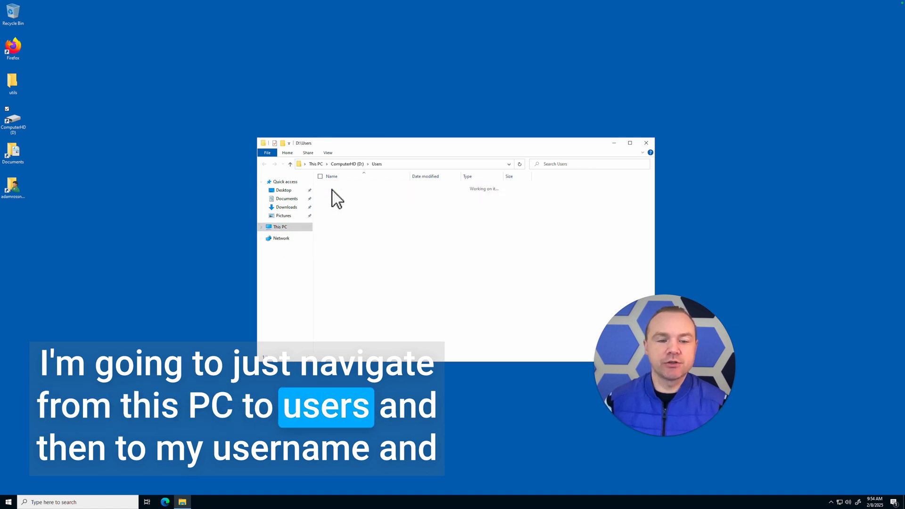
double_click(336, 188)
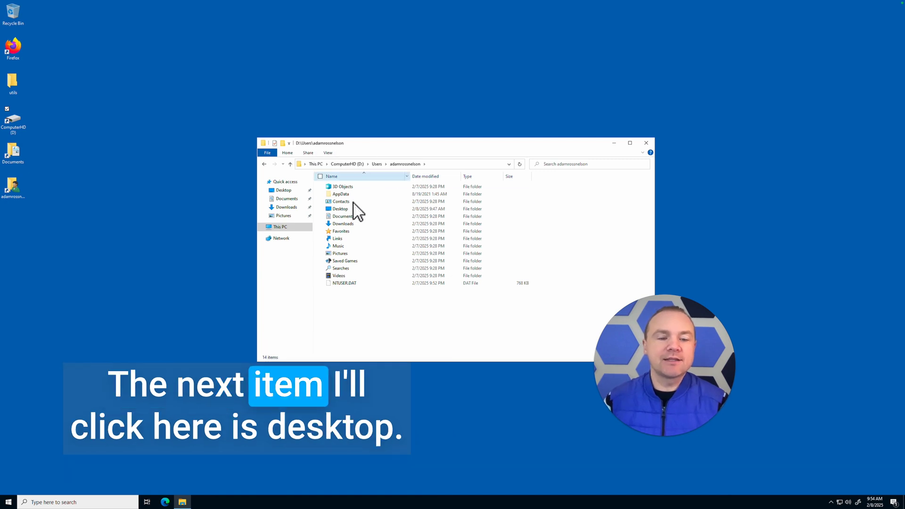
double_click(337, 209)
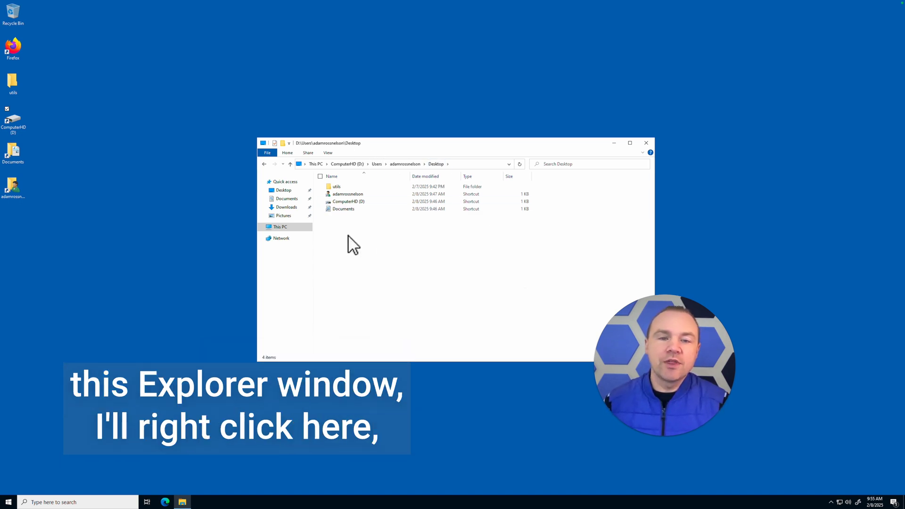
- Create a new text document named Temp in the Desktop folder
right_click(346, 260)
left_click(361, 239)
right_click(373, 241)
mouse_move(341, 310)
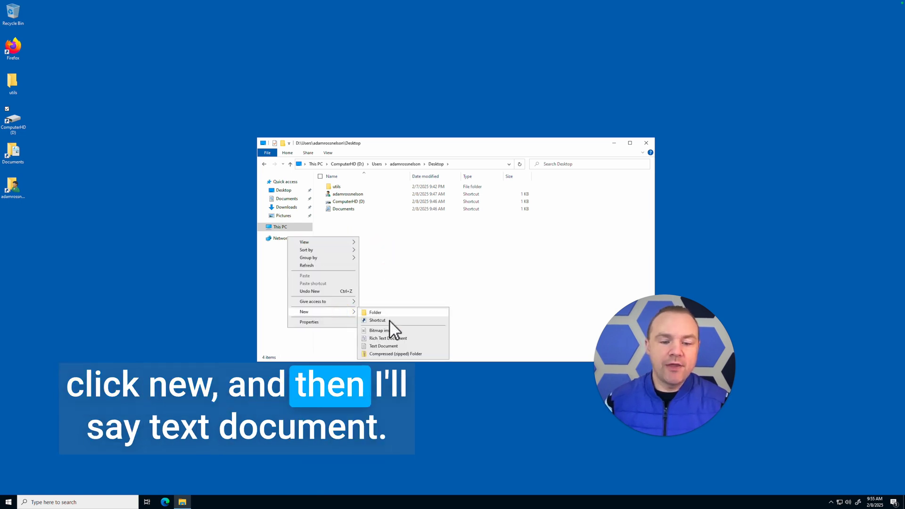
left_click(407, 347)
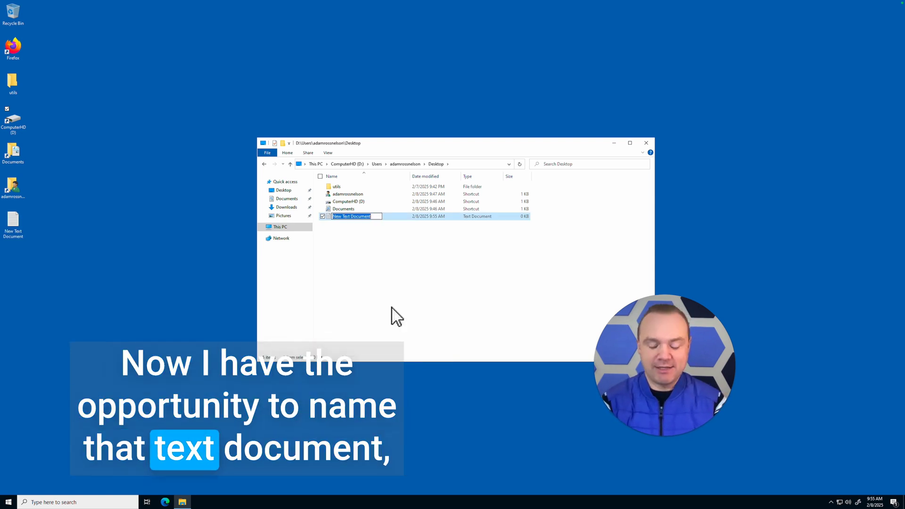
type("Te")
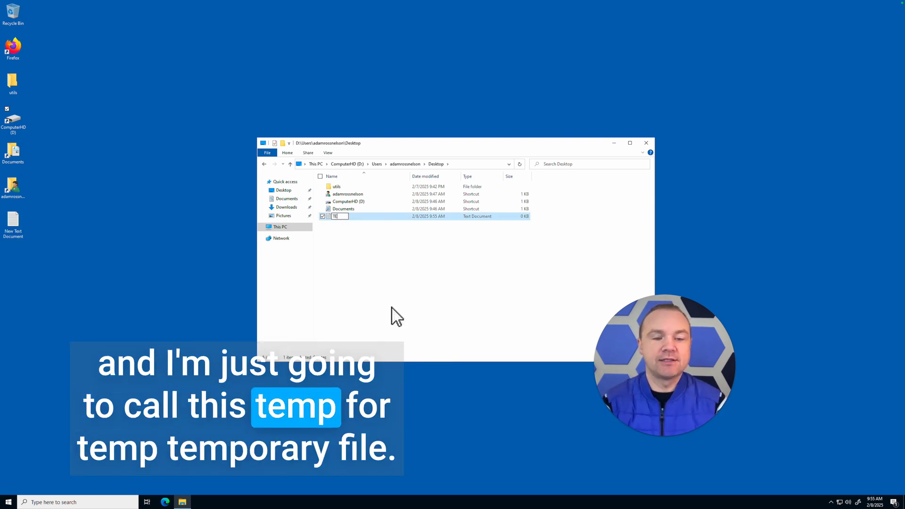
type("mp")
key("Return")
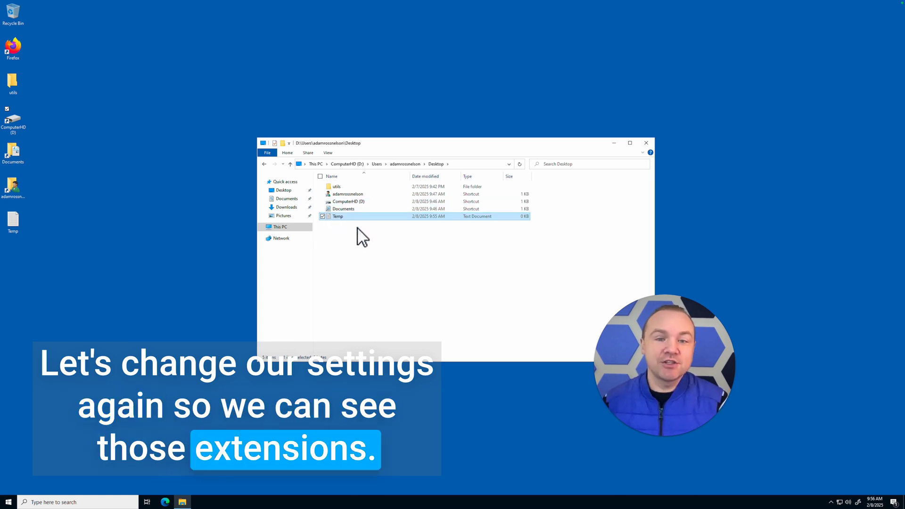
- In Folder Options, turn off hiding of empty drives, extensions for known file types, folder merge conflicts and protected operating system files
left_click(328, 153)
left_click(330, 153)
left_click(331, 154)
left_click(600, 166)
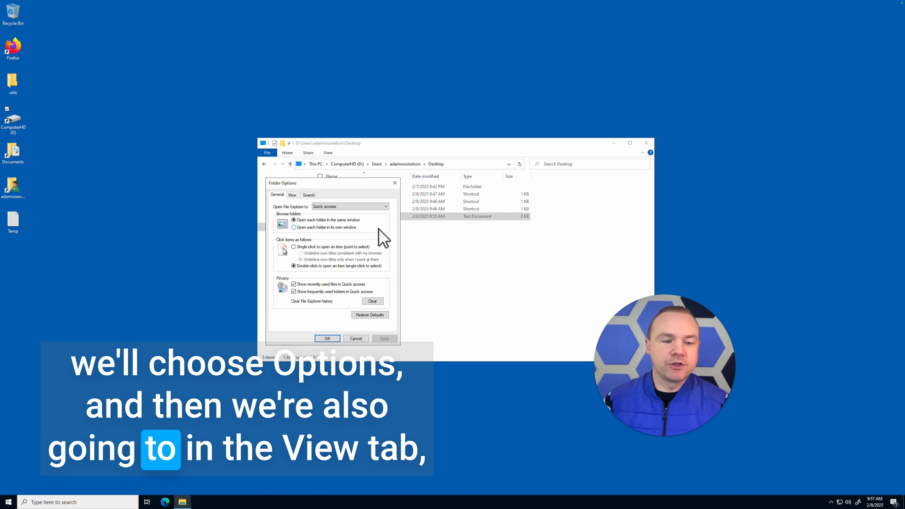
left_click(292, 196)
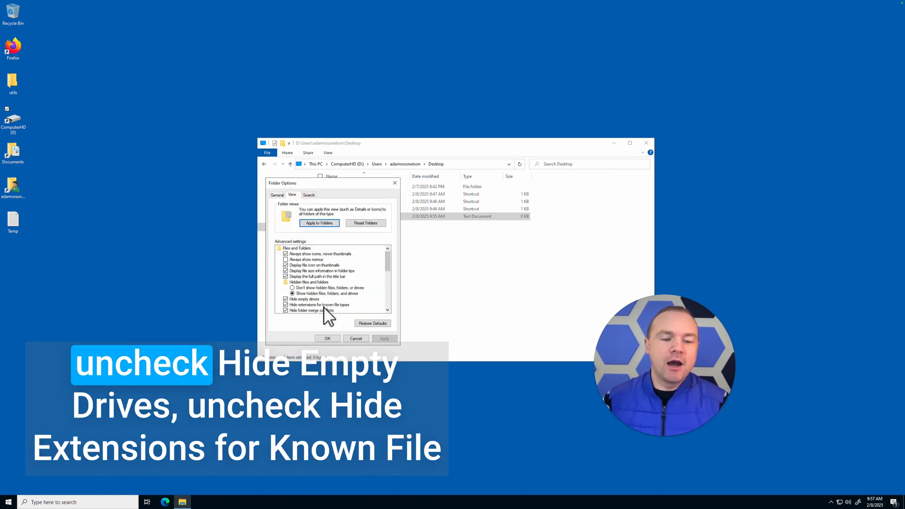
left_click(285, 299)
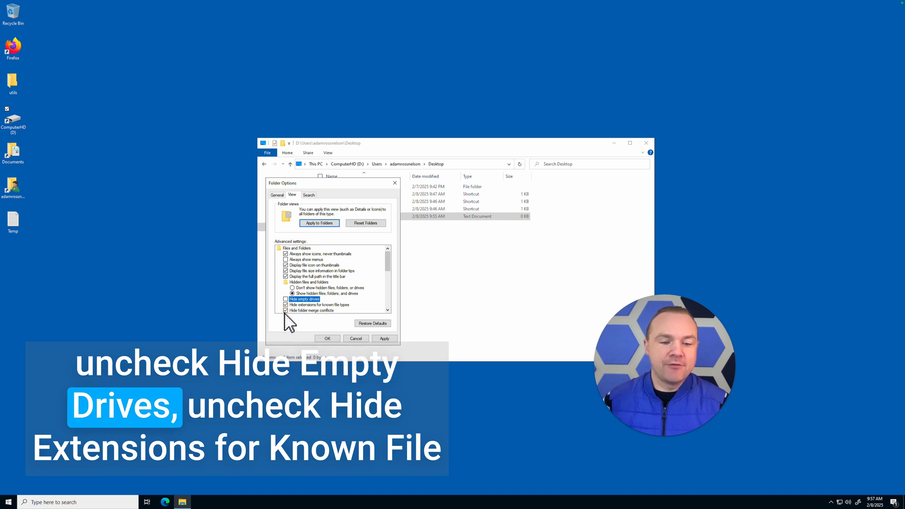
left_click(286, 305)
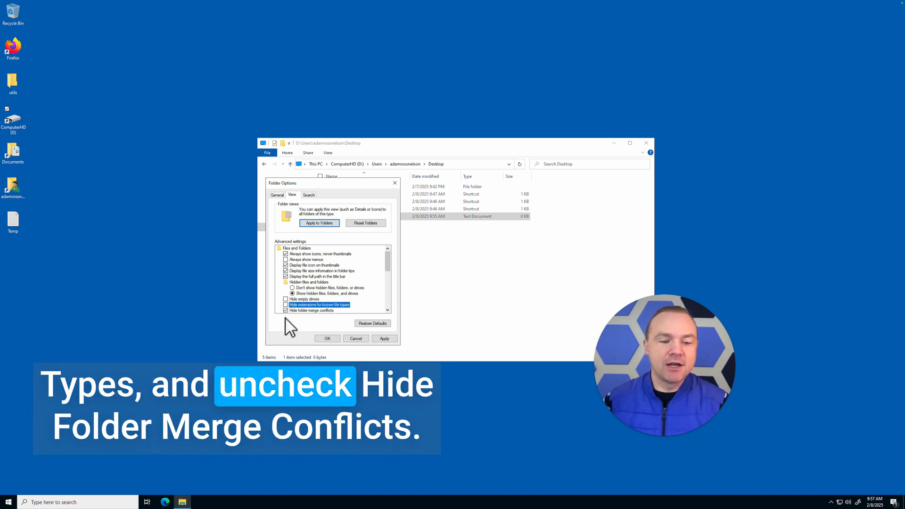
left_click(286, 311)
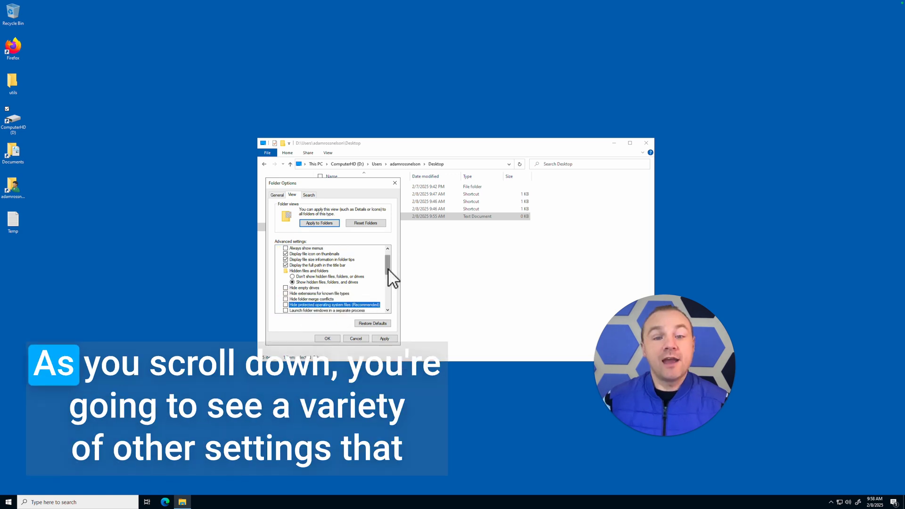
- Turn on Show libraries, Show all folders, Expand to open folder and Always show availability status for the navigation pane
left_click_drag(387, 264, 383, 300)
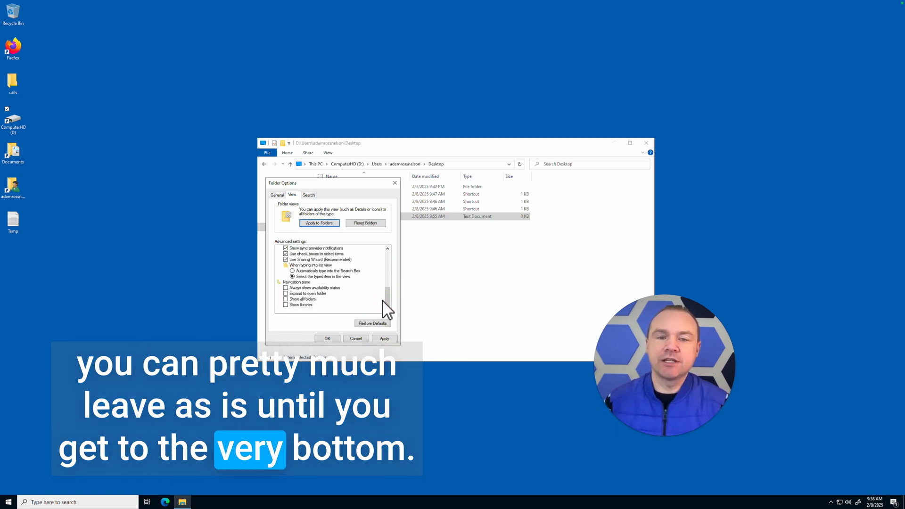
left_click(286, 306)
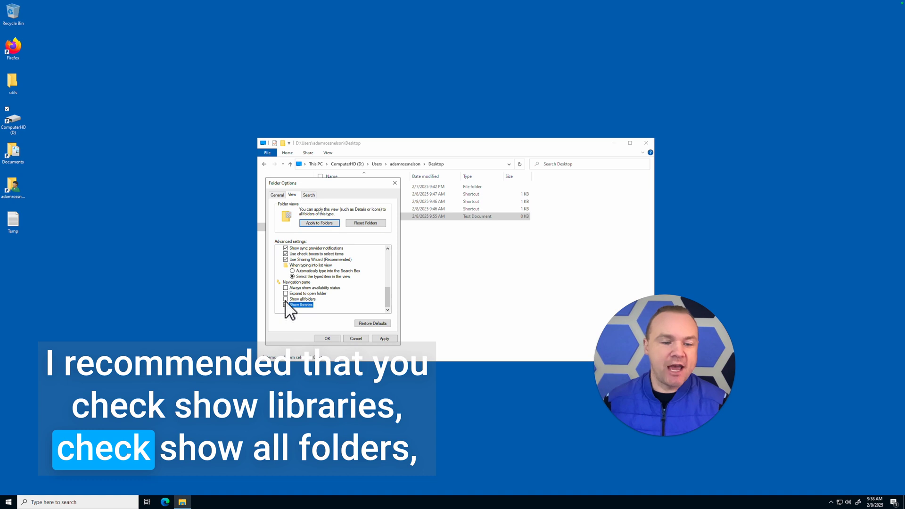
left_click(286, 300)
left_click(285, 293)
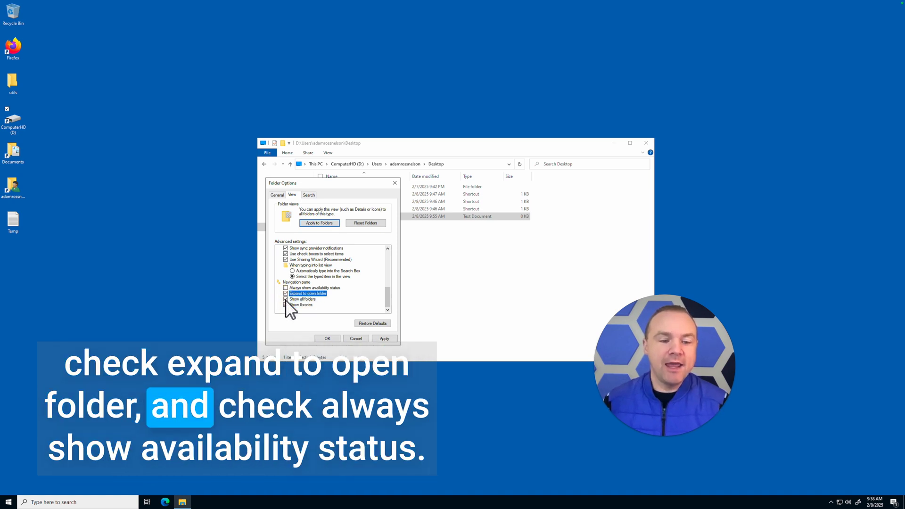
left_click(287, 288)
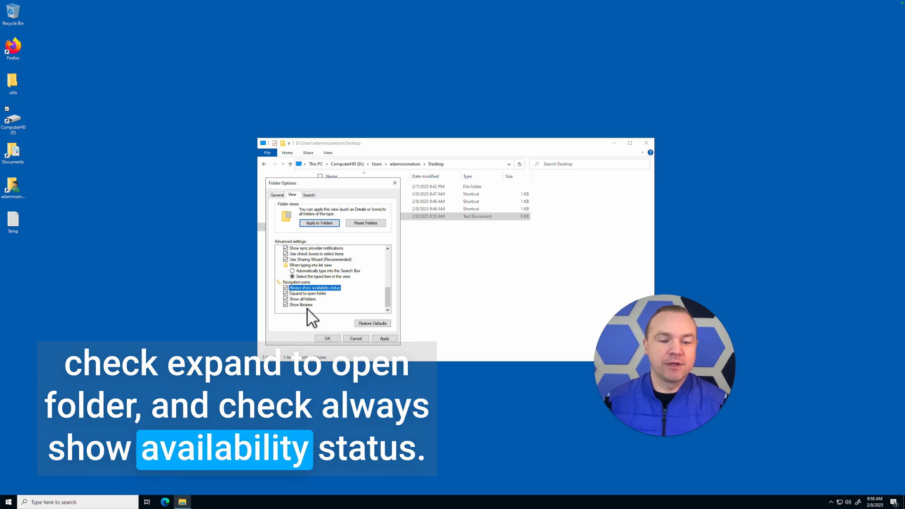
- Apply the new view settings to all folders of this type, and check the ComputerHD (D:) root before closing the window
left_click(386, 339)
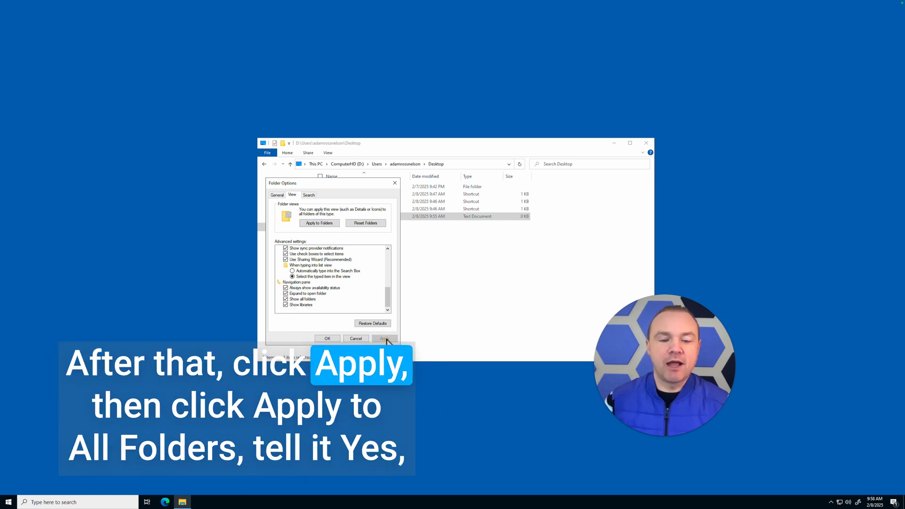
left_click(319, 223)
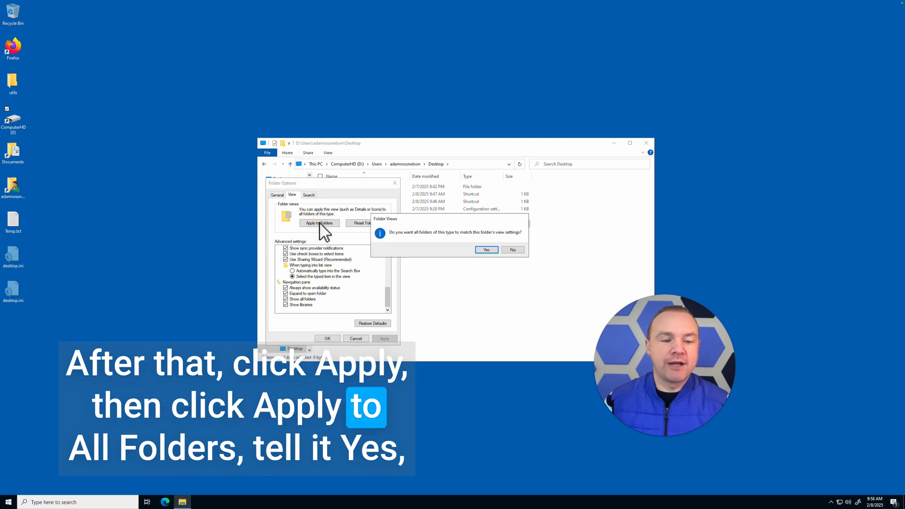
left_click(487, 250)
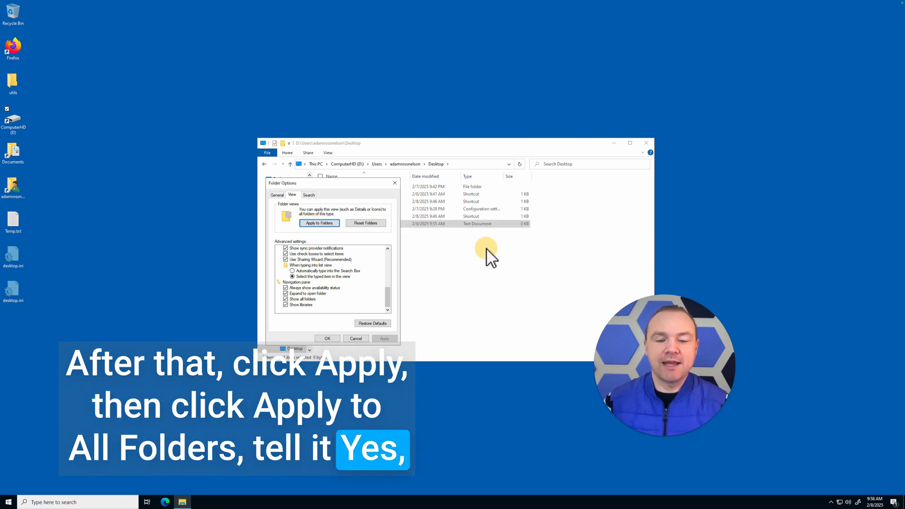
left_click(327, 338)
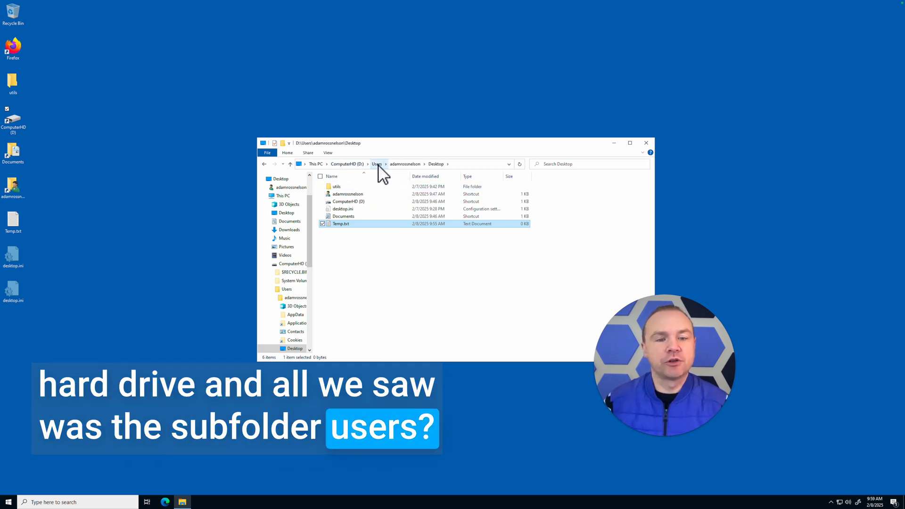
left_click(344, 164)
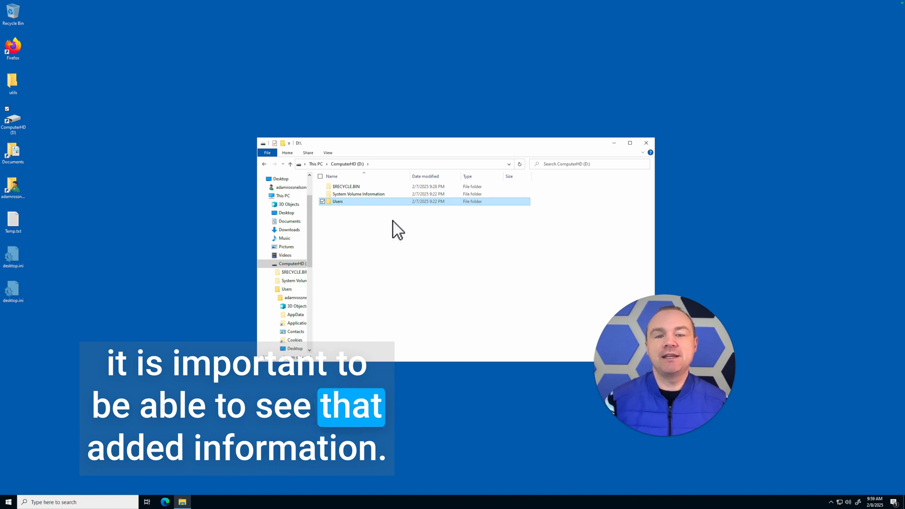
left_click(647, 143)
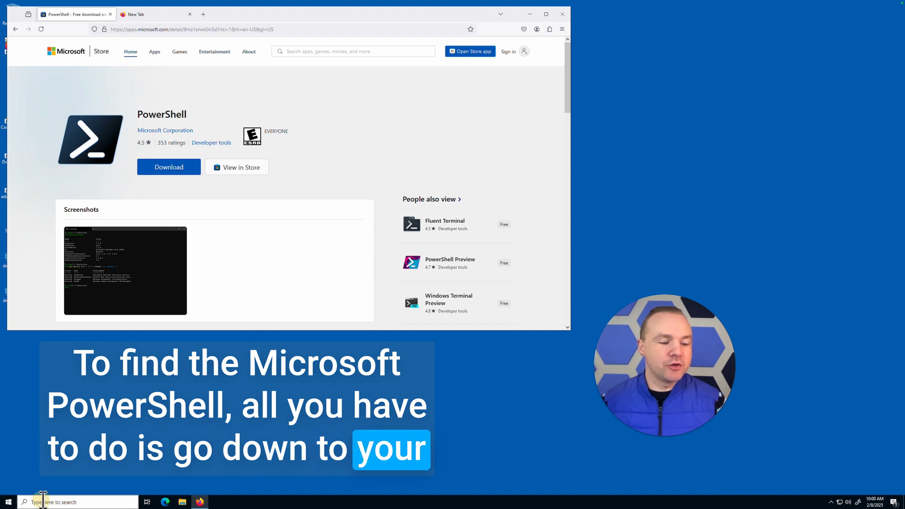
- Find and launch Windows PowerShell to check that it is accessible, and close the browser and PowerShell windows
left_click(42, 501)
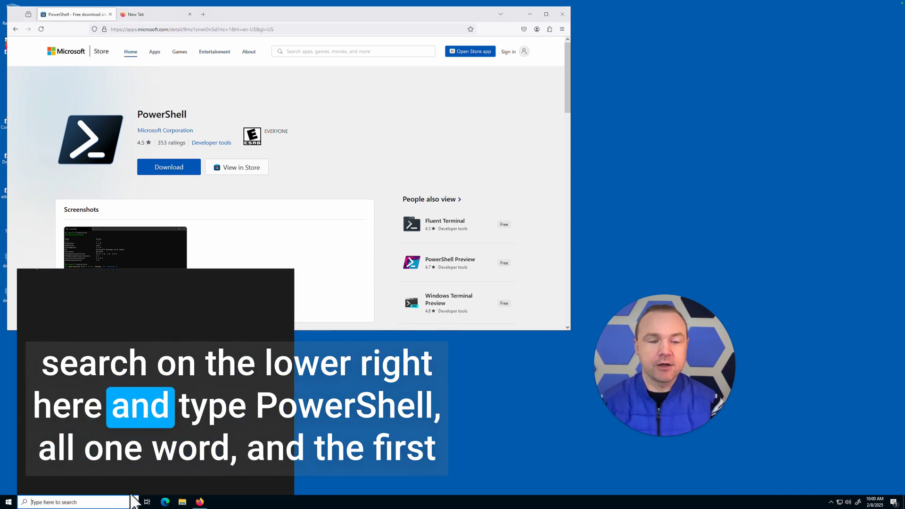
type("powershell")
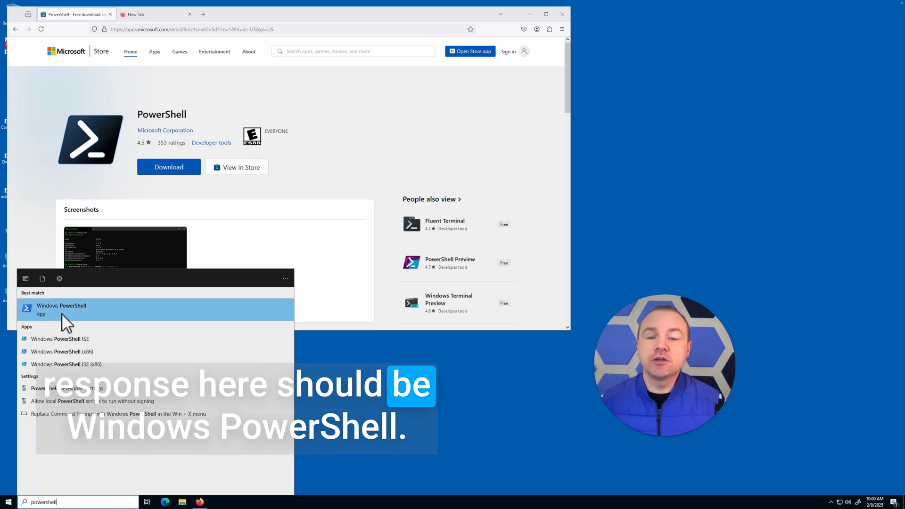
left_click(62, 313)
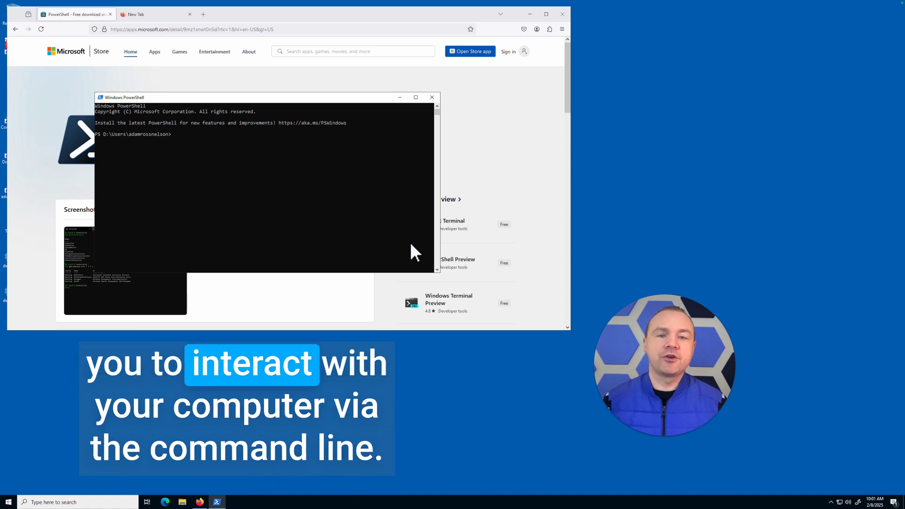
left_click(563, 15)
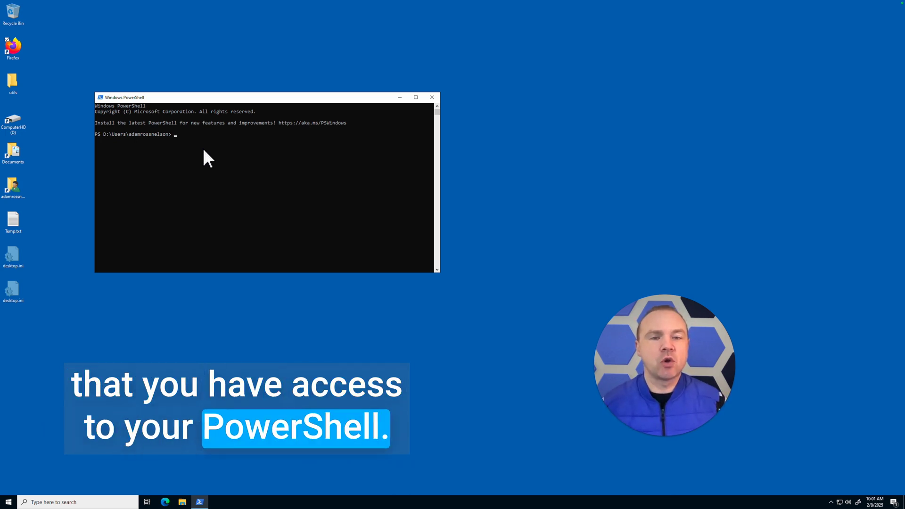
left_click(431, 97)
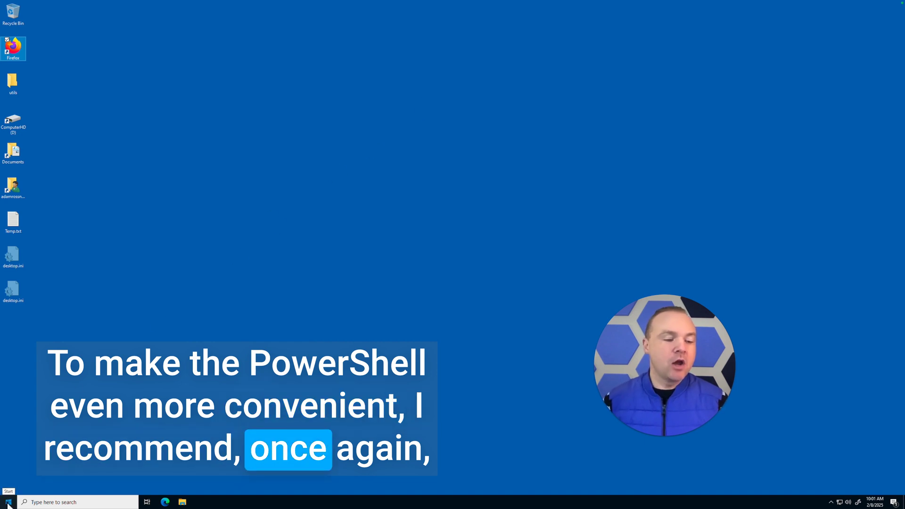
- Search Windows for powershell and pin Windows PowerShell to the taskbar
left_click(32, 503)
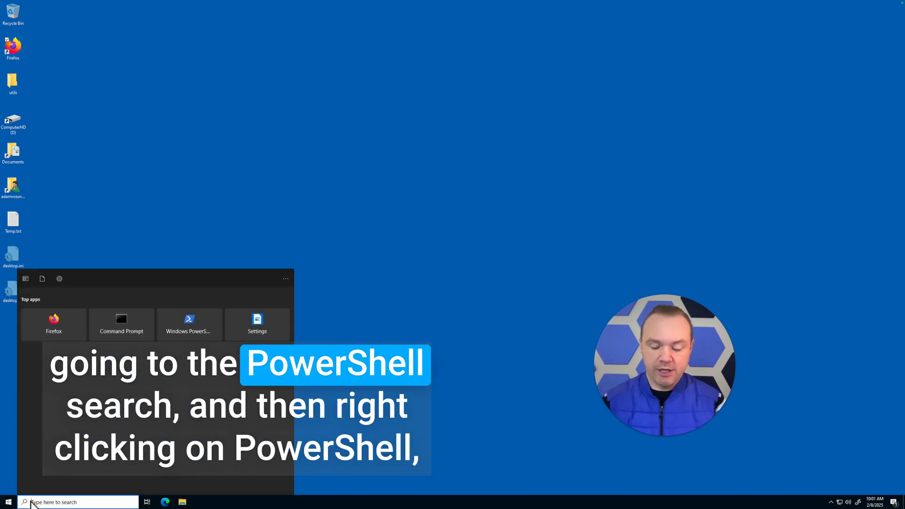
type("powershell")
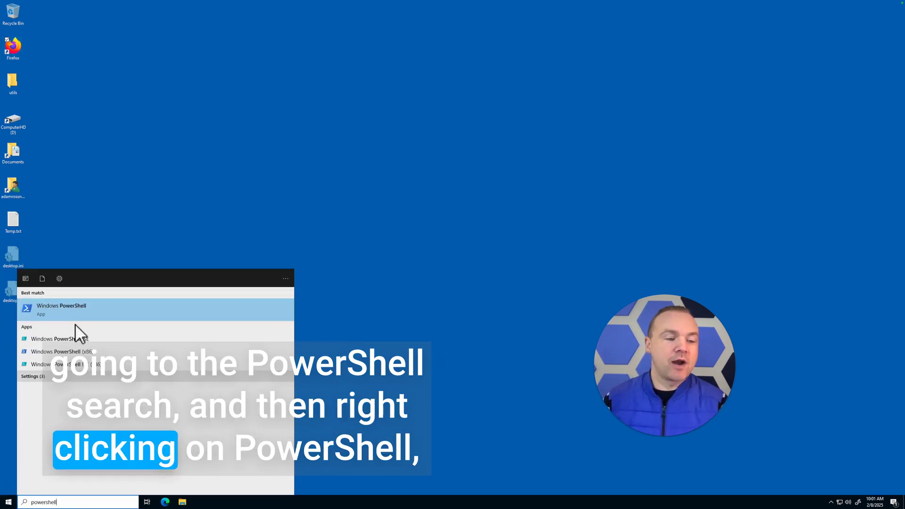
right_click(69, 310)
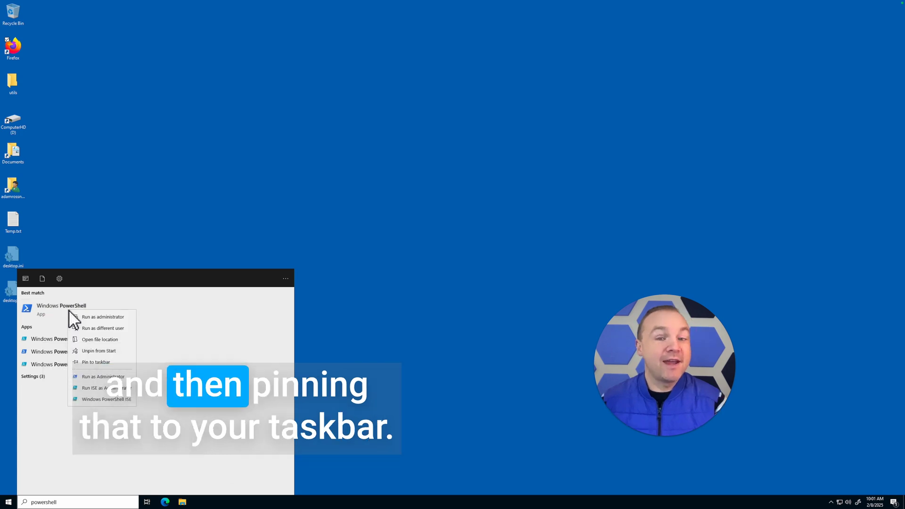
left_click(113, 362)
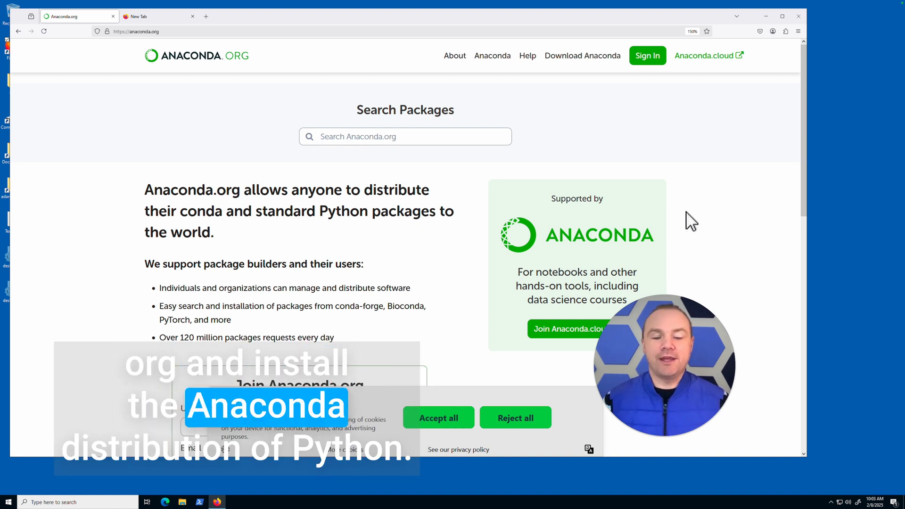
- Accept the cookies on Anaconda.org and go through the email registration for Anaconda Distribution to reach the list of Anaconda installers
left_click(443, 421)
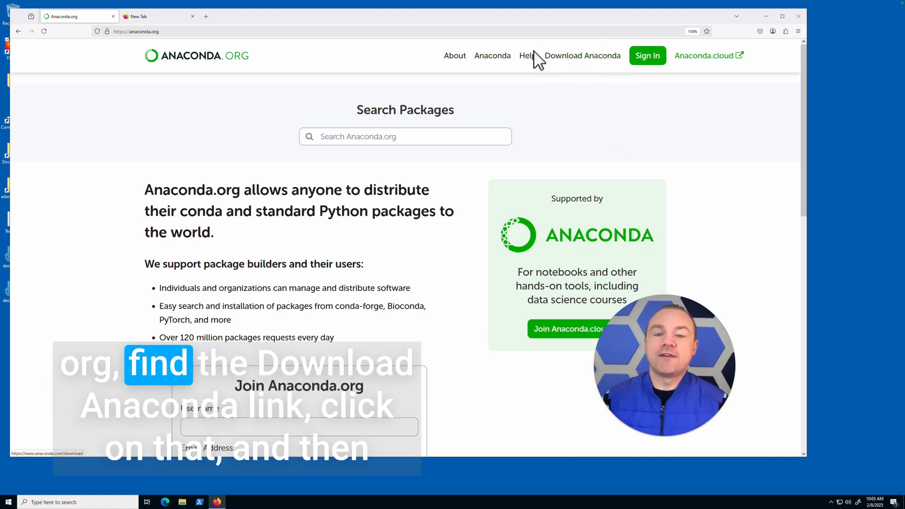
left_click(572, 55)
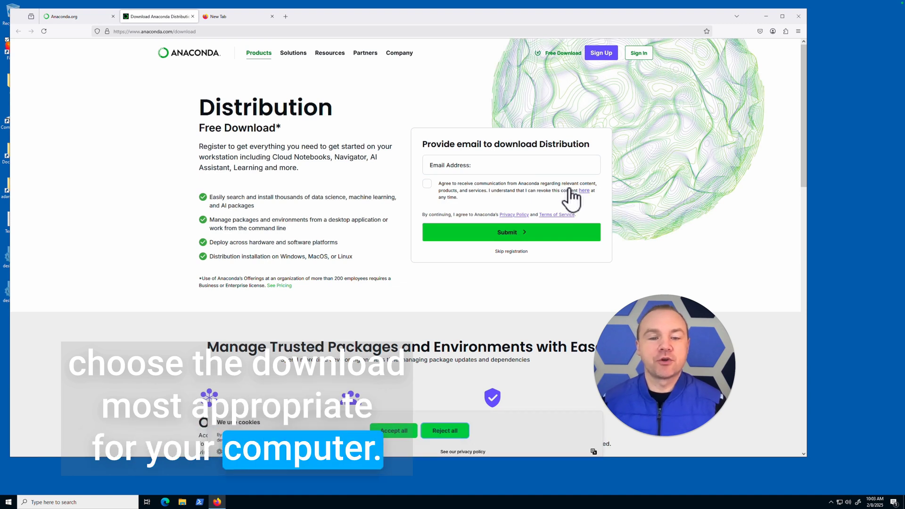
left_click(499, 163)
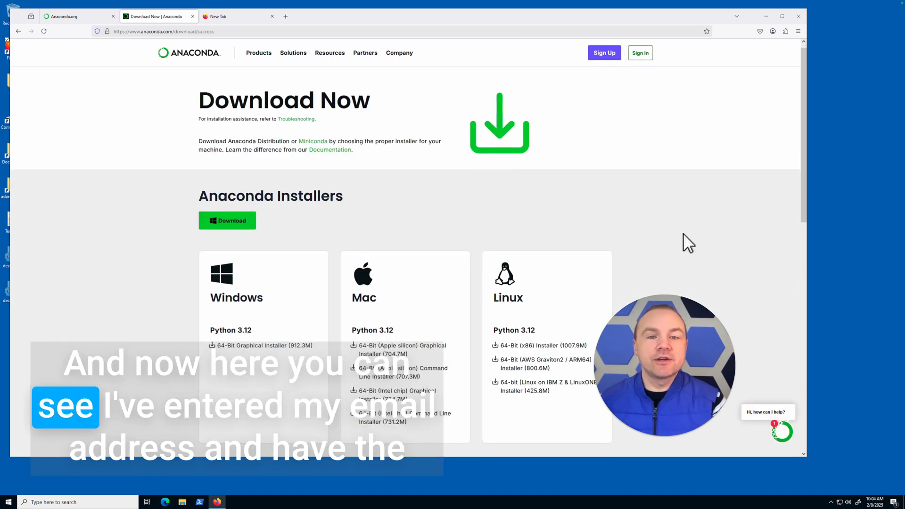
scroll(683, 233, "down", 1)
scroll(684, 232, "down", 1)
scroll(684, 233, "down", 1)
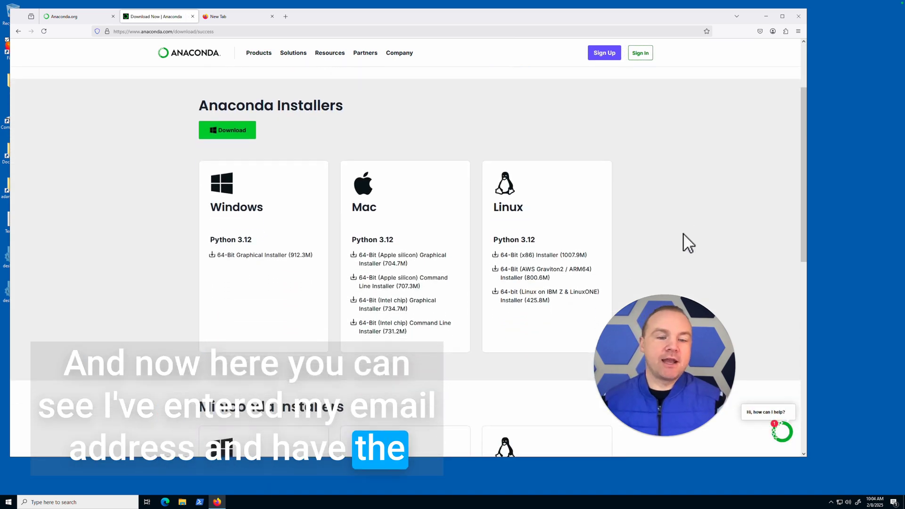